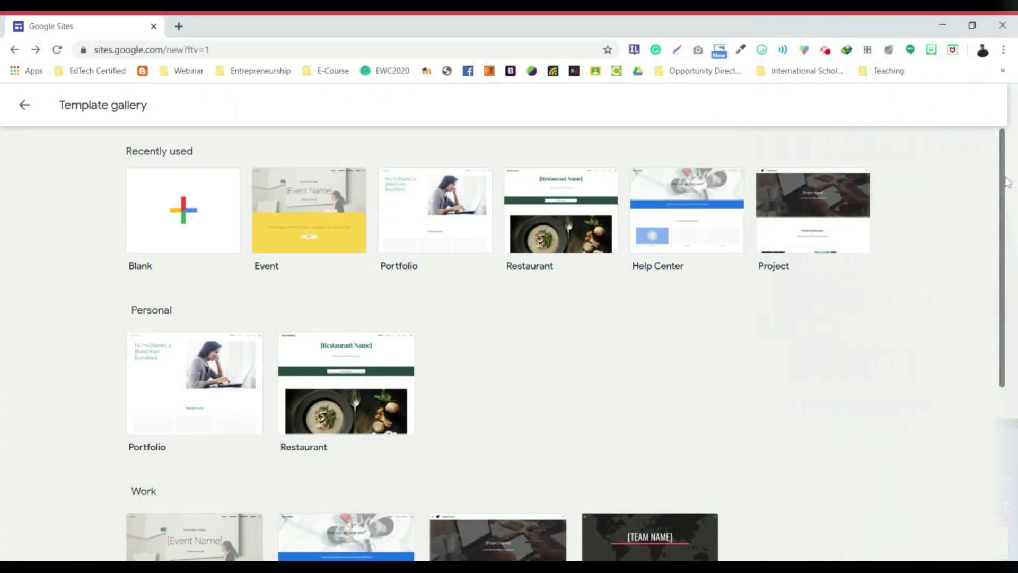
Open the Google apps grid, then go to sites.google.com from the address bar
{"action": "mouse_move", "coordinate": [1006, 180]}
{"action": "left_mouse_down"}
{"action": "mouse_move", "coordinate": [1007, 325]}
{"action": "mouse_move", "coordinate": [1007, 166]}
{"action": "left_mouse_up"}
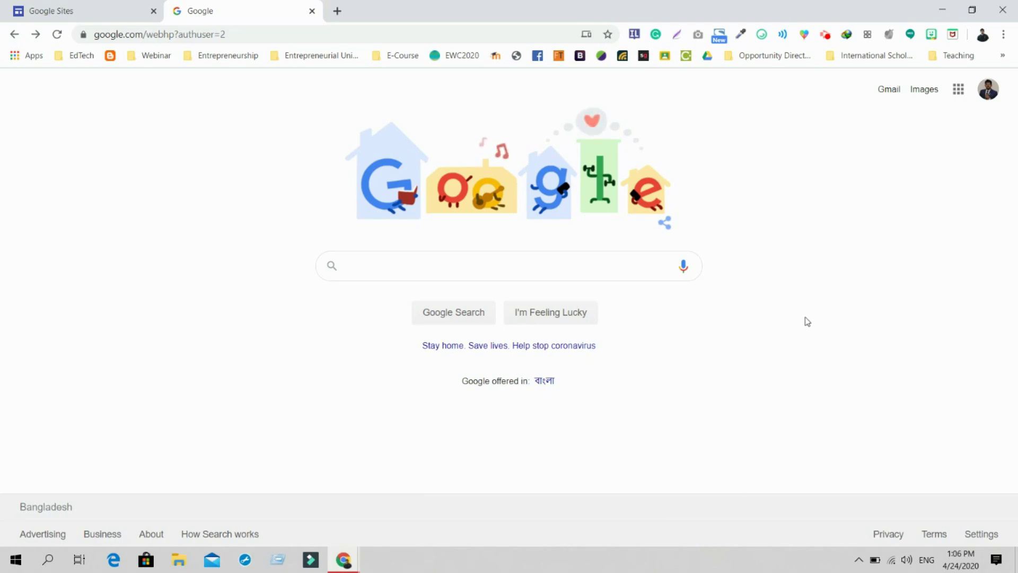
{"action": "left_click", "coordinate": [958, 90]}
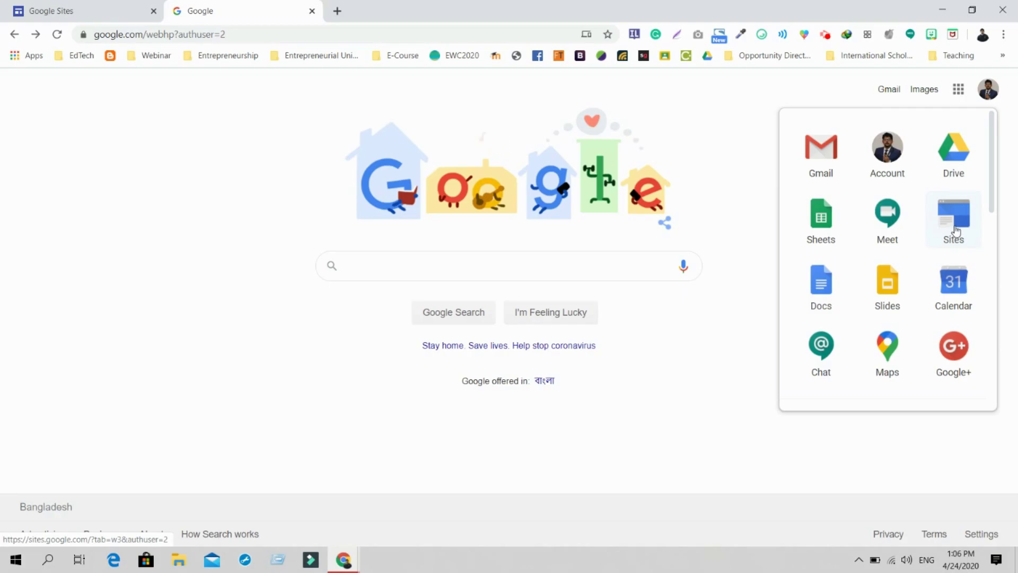
{"action": "left_click", "coordinate": [355, 33]}
{"action": "type", "text": "sites.google.com"}
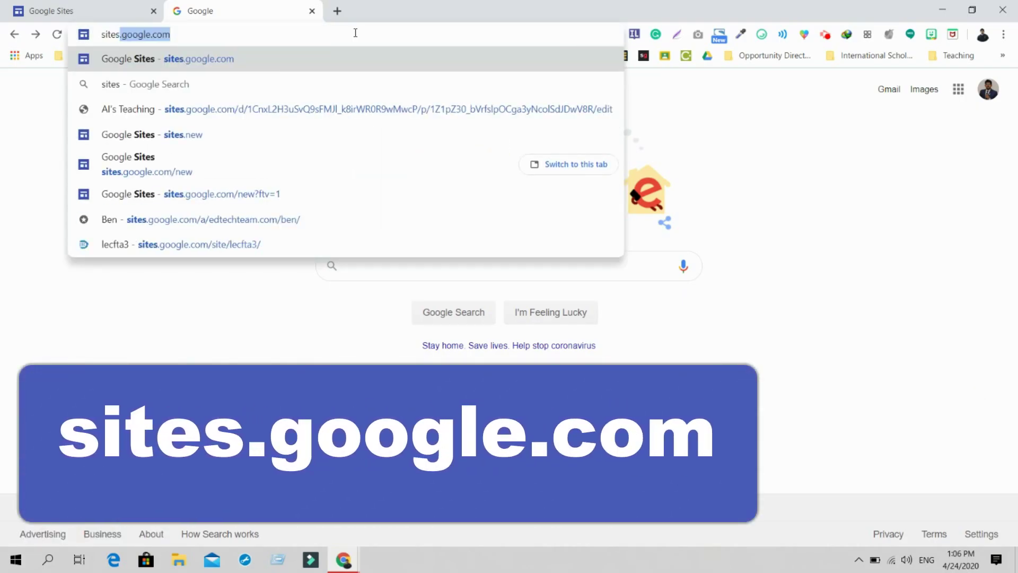
{"action": "key", "text": "Return"}
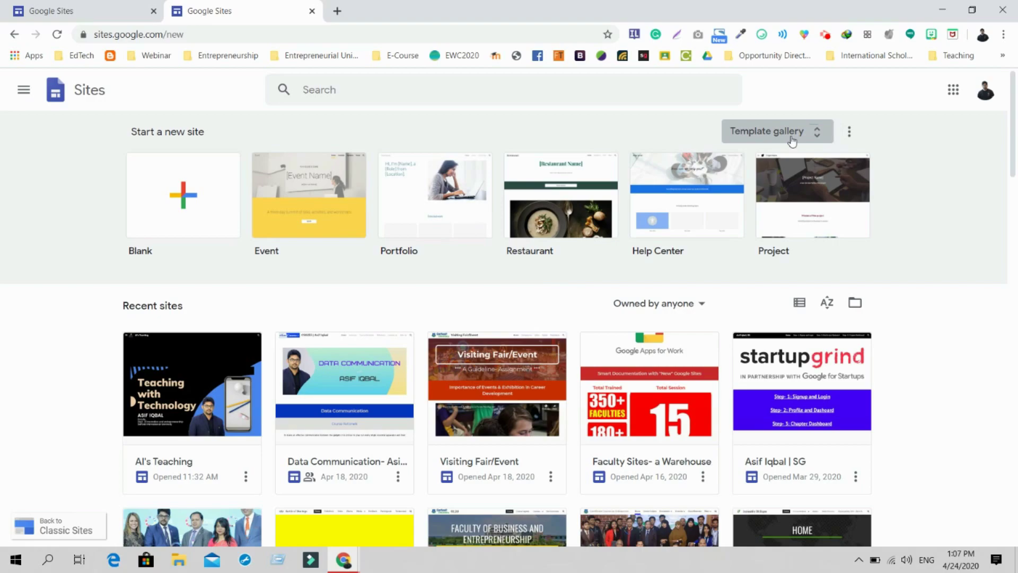
Create a new site from the Event template in the gallery's Work section
{"action": "left_click", "coordinate": [792, 140]}
{"action": "mouse_move", "coordinate": [1004, 181]}
{"action": "left_mouse_down"}
{"action": "mouse_move", "coordinate": [1001, 325]}
{"action": "mouse_move", "coordinate": [1001, 164]}
{"action": "left_mouse_up"}
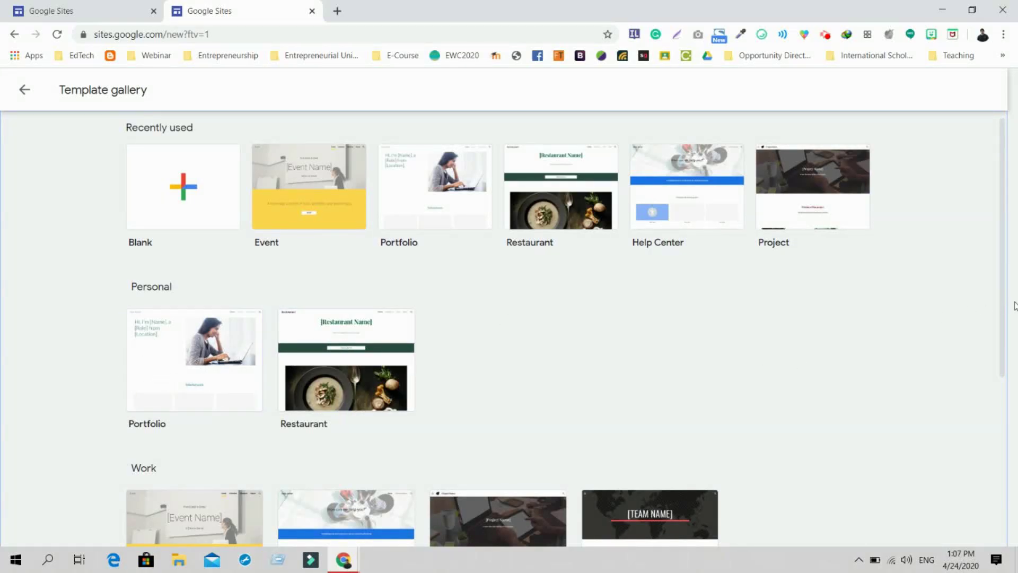
{"action": "left_click_drag", "start_coordinate": [1000, 303], "coordinate": [995, 409]}
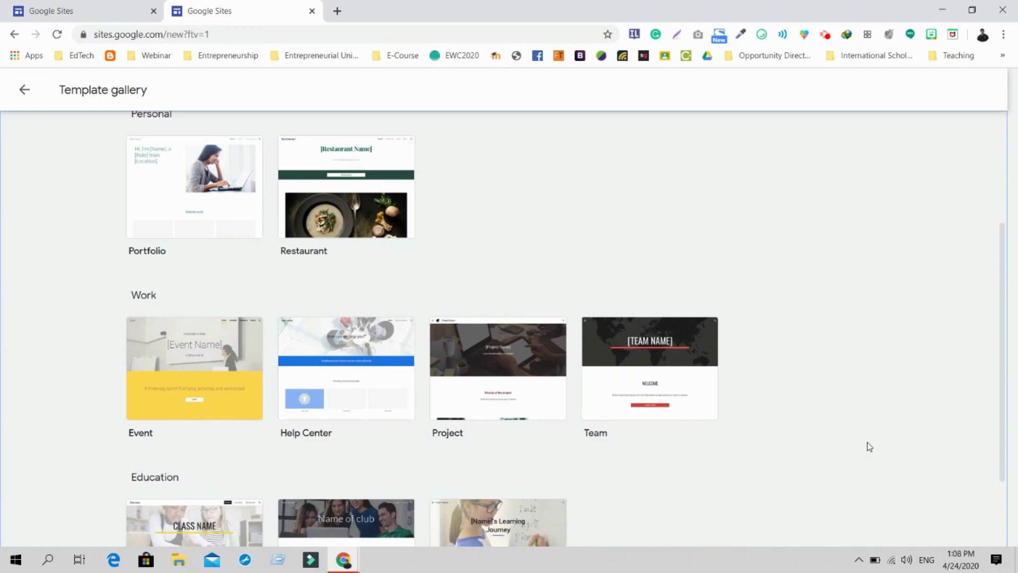
{"action": "left_click", "coordinate": [187, 379]}
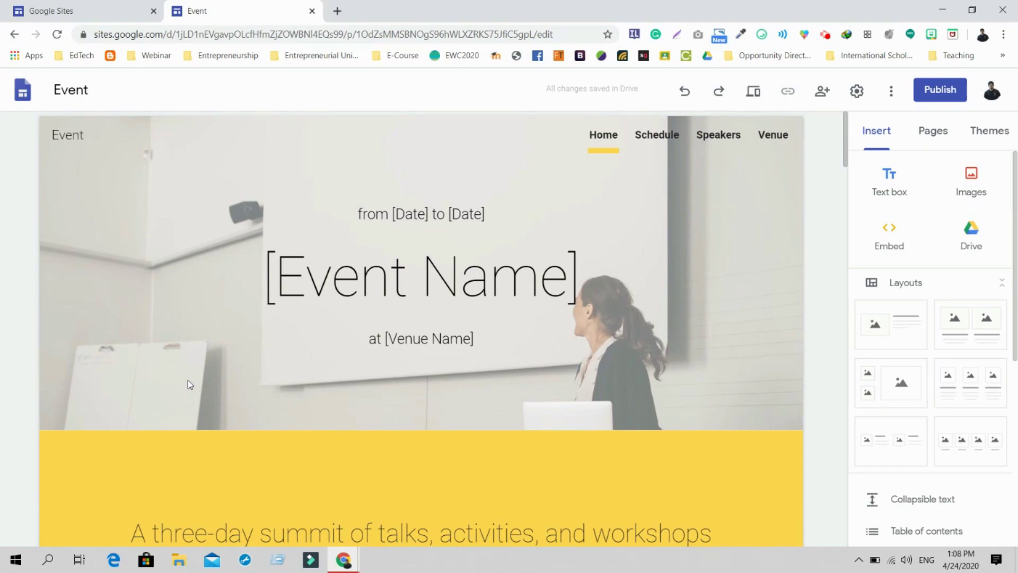
Change the header title to 'Demo Event' and the venue placeholder to 'XYZ'
{"action": "triple_click", "coordinate": [343, 271]}
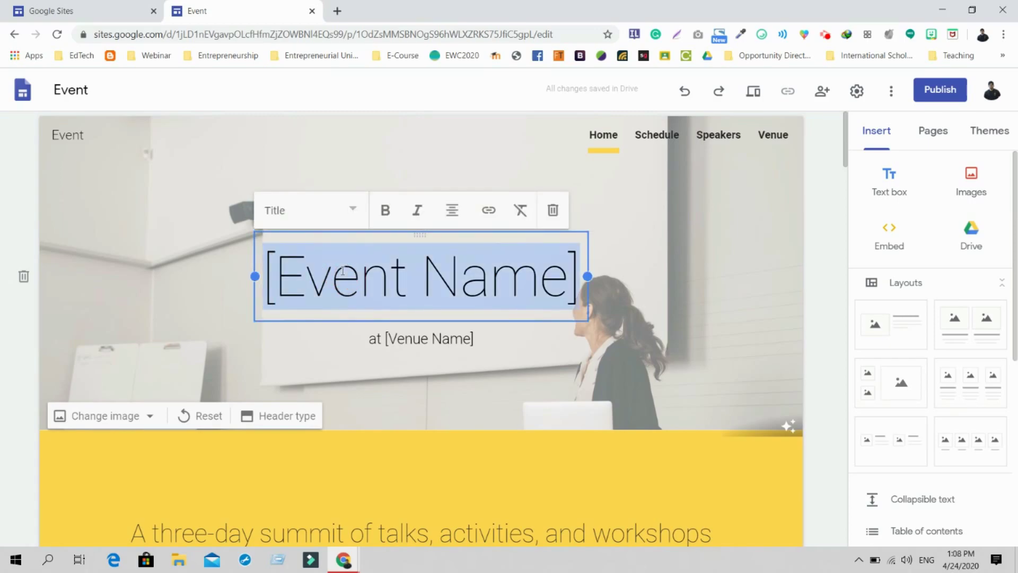
{"action": "type", "text": "Dem"}
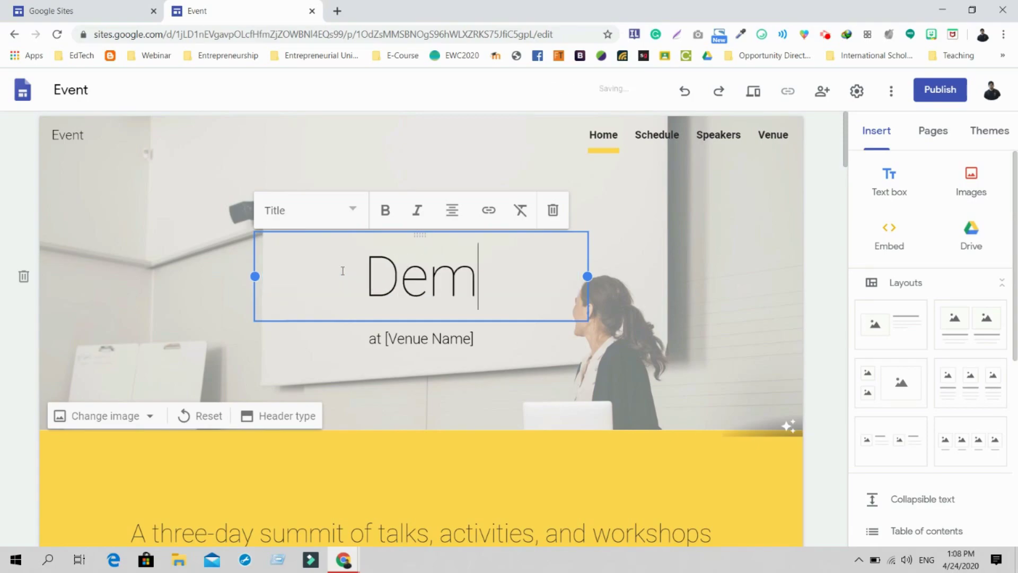
{"action": "type", "text": "o Event"}
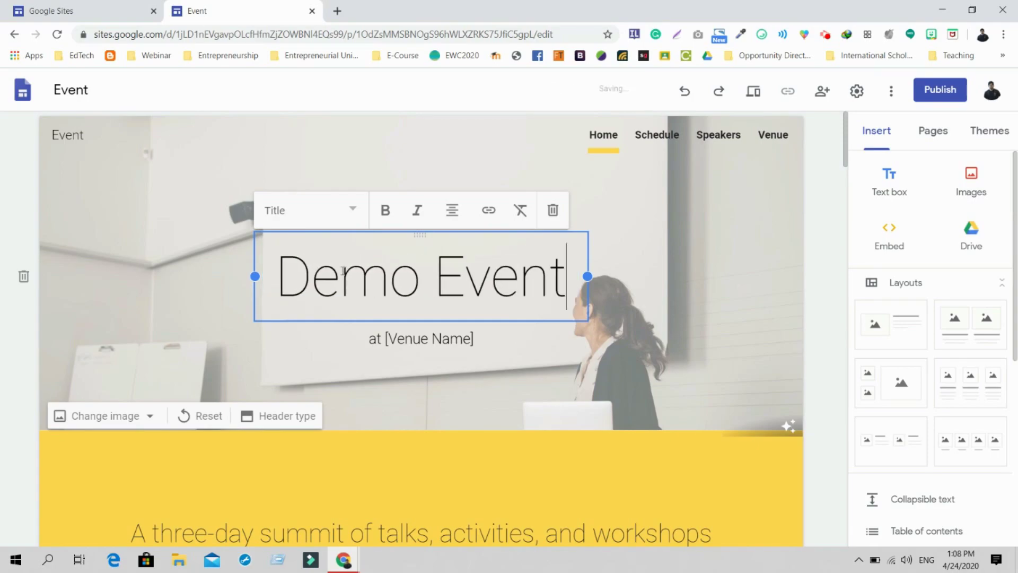
{"action": "left_click", "coordinate": [458, 341]}
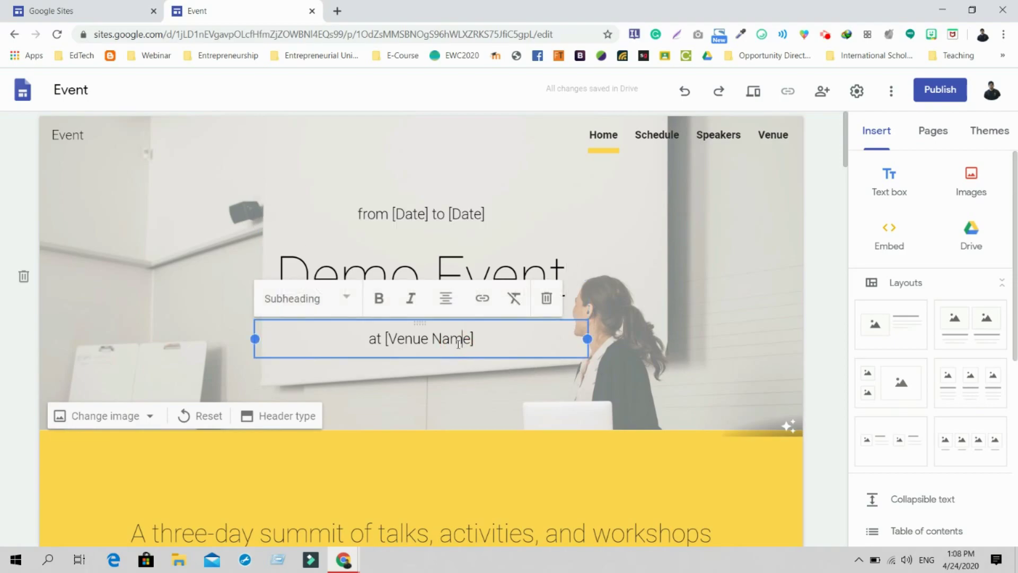
{"action": "left_click_drag", "start_coordinate": [387, 338], "coordinate": [596, 335]}
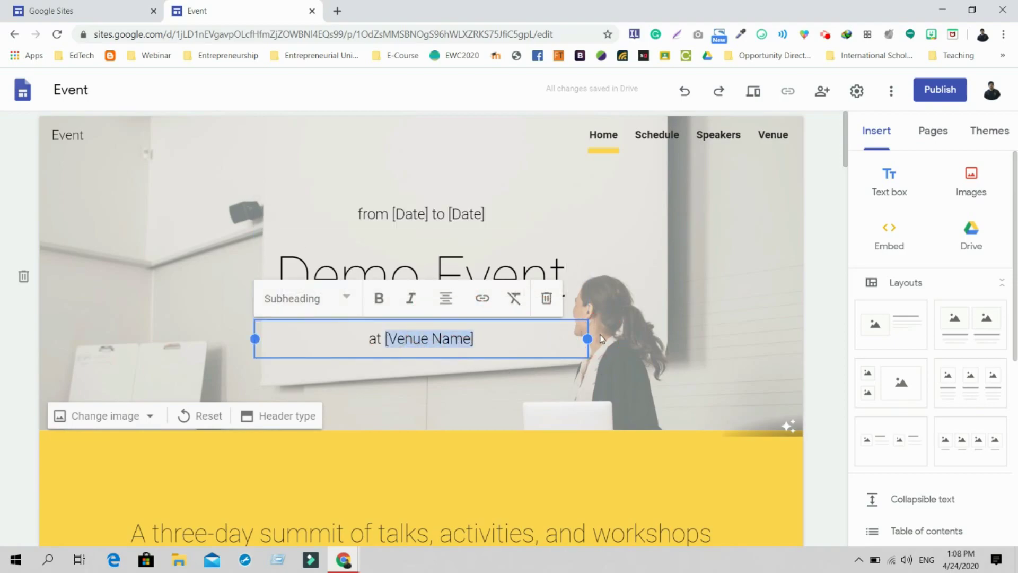
{"action": "type", "text": "XYZ"}
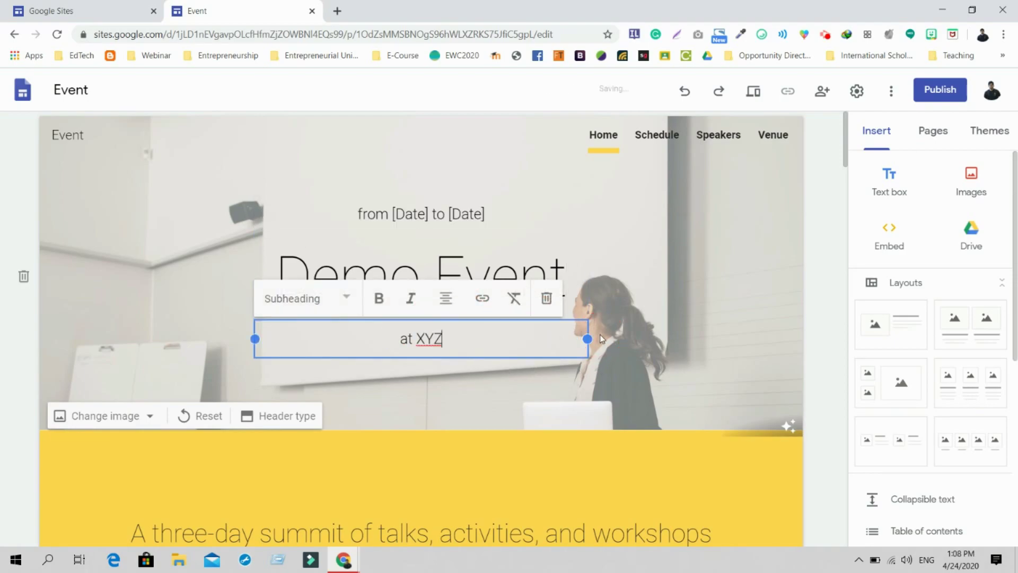
Select the first [Date] placeholder, then select the RSVP button
{"action": "left_click", "coordinate": [440, 214]}
{"action": "double_click", "coordinate": [410, 214]}
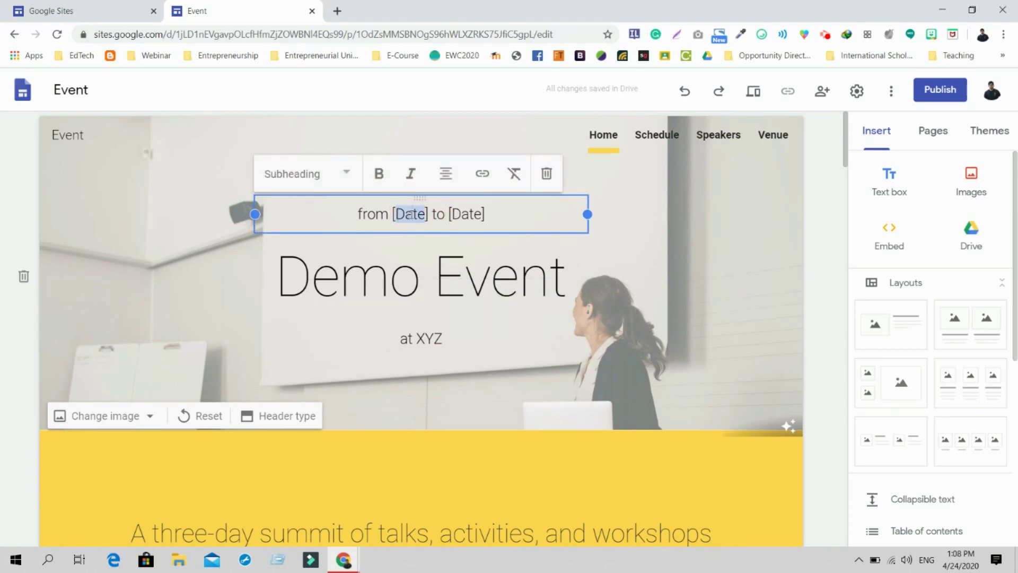
{"action": "left_click_drag", "start_coordinate": [847, 133], "coordinate": [844, 177]}
{"action": "left_click", "coordinate": [435, 258]}
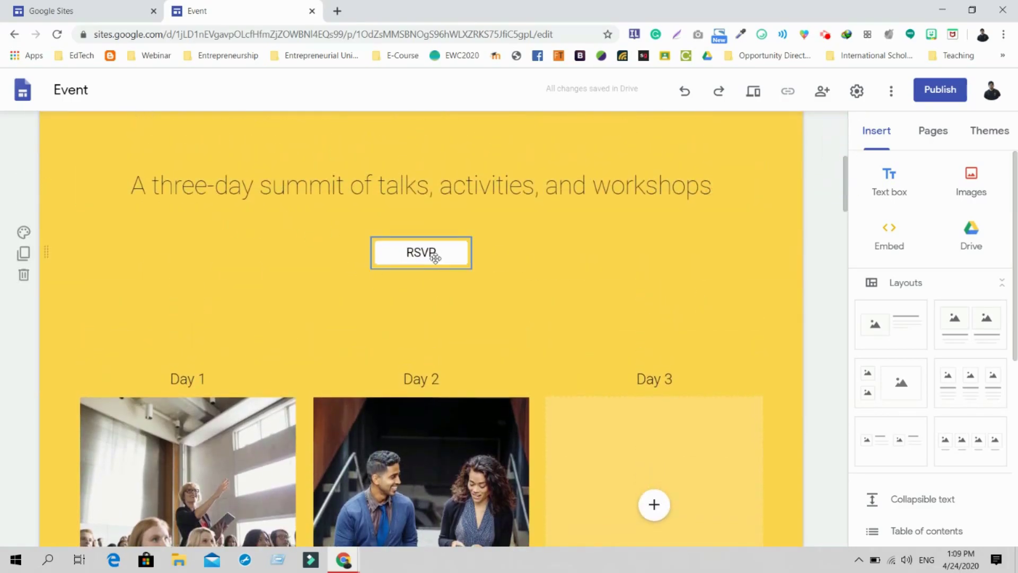
{"action": "left_click", "coordinate": [435, 258]}
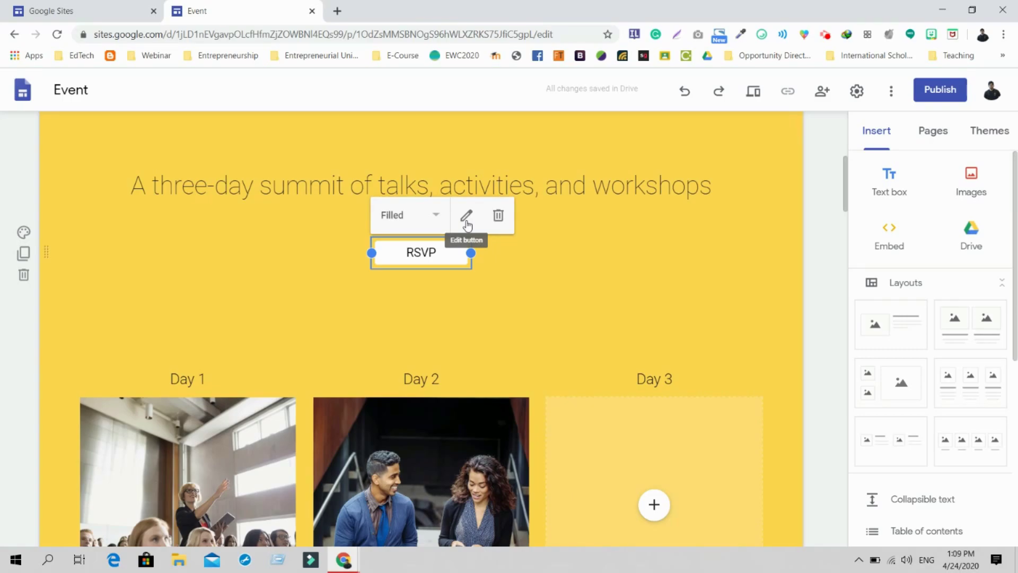
{"action": "left_click", "coordinate": [466, 217]}
{"action": "left_click", "coordinate": [392, 333]}
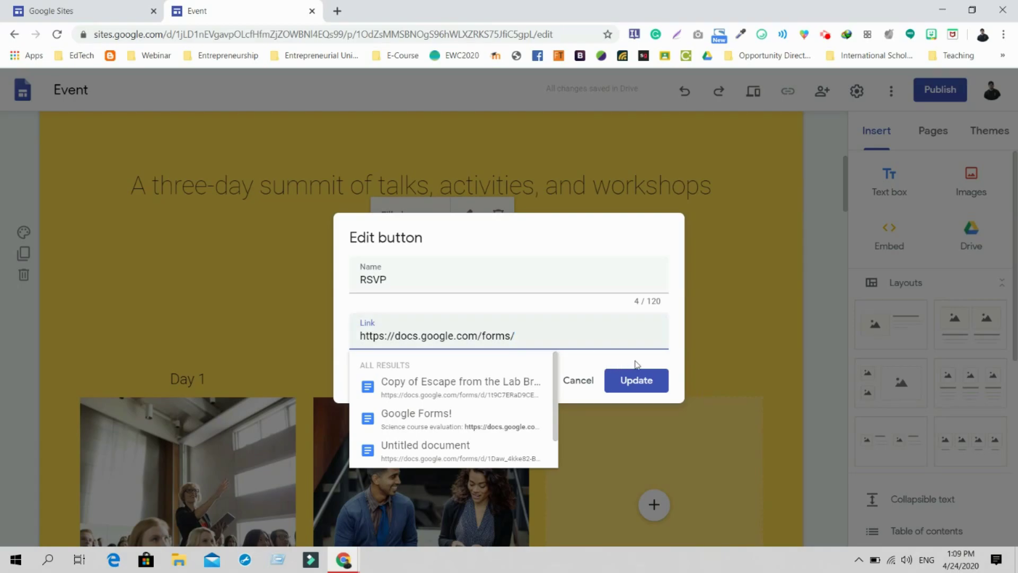
{"action": "left_click", "coordinate": [637, 380]}
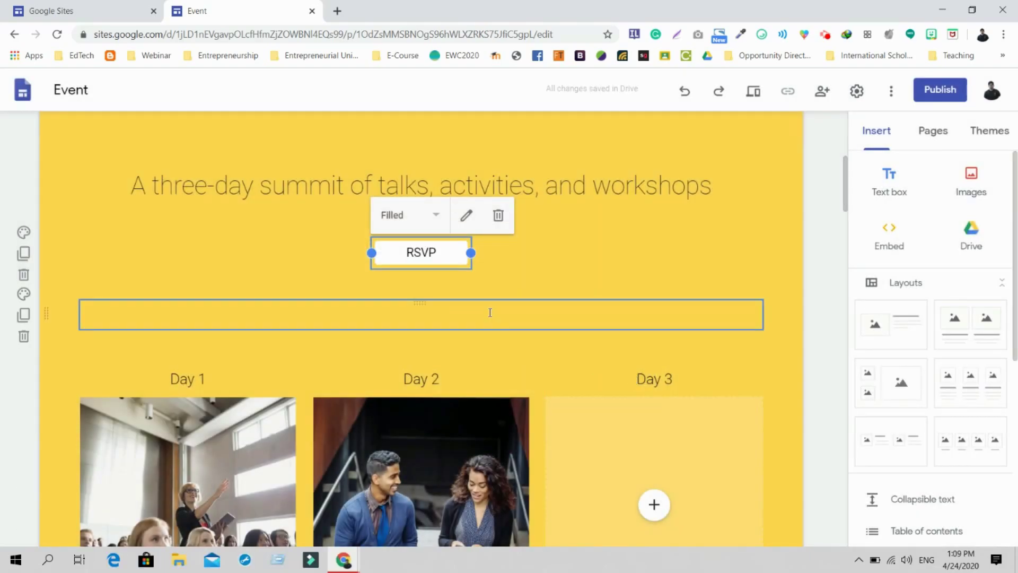
Bring up the Replace image options for the Day 1 photo
{"action": "left_click_drag", "start_coordinate": [847, 190], "coordinate": [844, 222]}
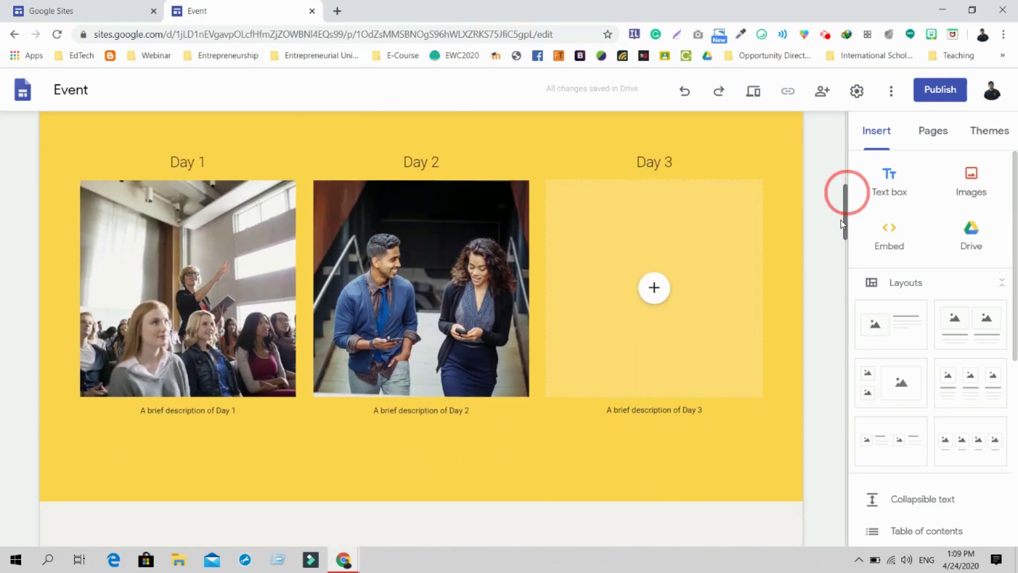
{"action": "left_click", "coordinate": [202, 200]}
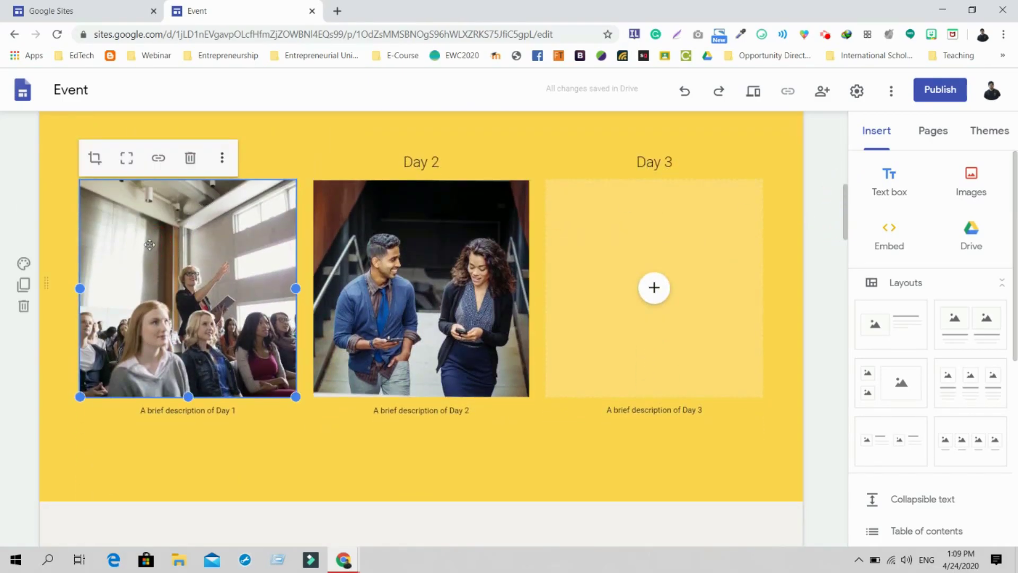
{"action": "left_click", "coordinate": [223, 159]}
{"action": "mouse_move", "coordinate": [227, 165]}
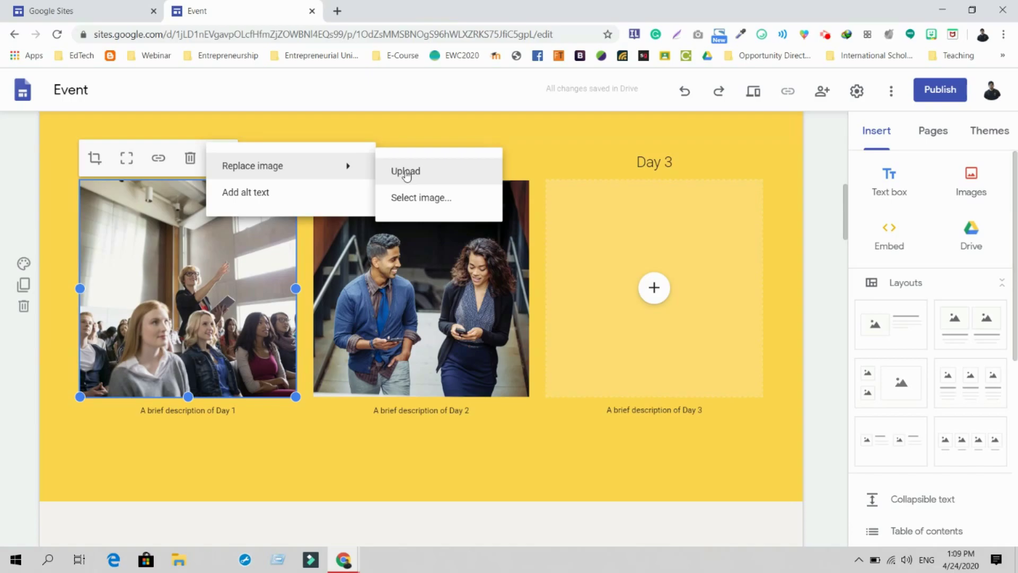
{"action": "left_click", "coordinate": [405, 196]}
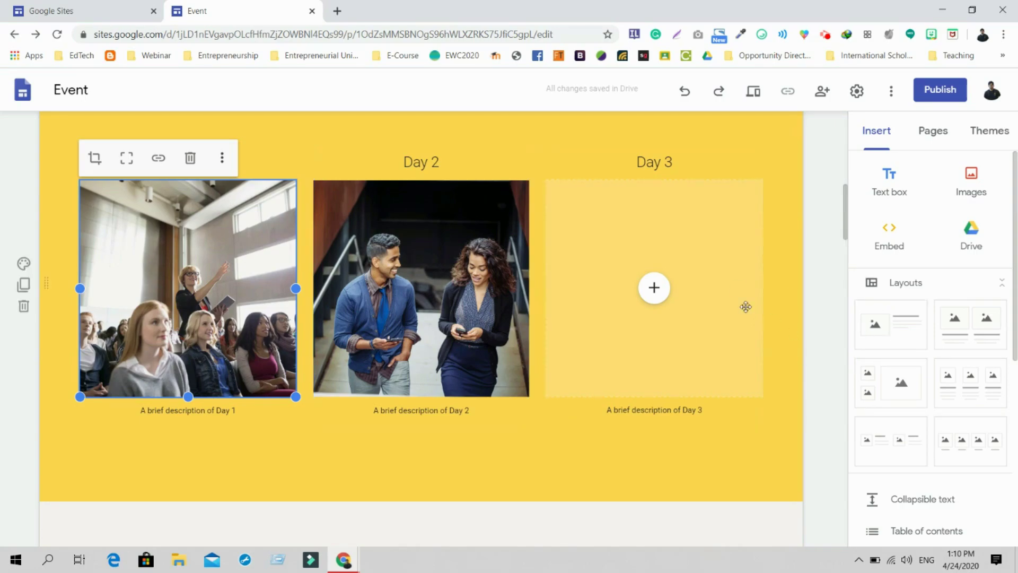
Deselect the Day 1 photo and bring up the Day 3 picture's insert options
{"action": "left_click", "coordinate": [618, 312]}
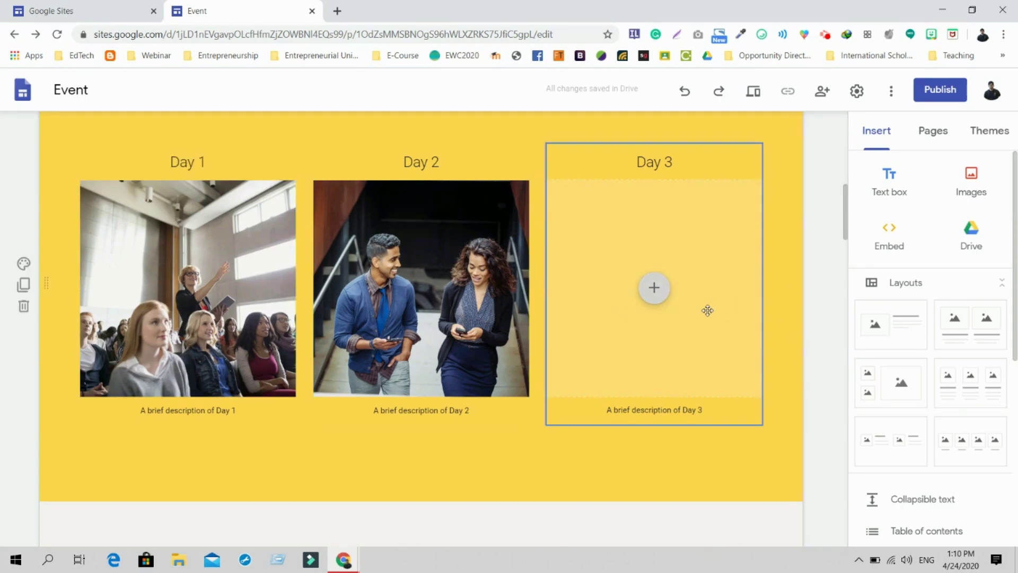
{"action": "left_click", "coordinate": [655, 290]}
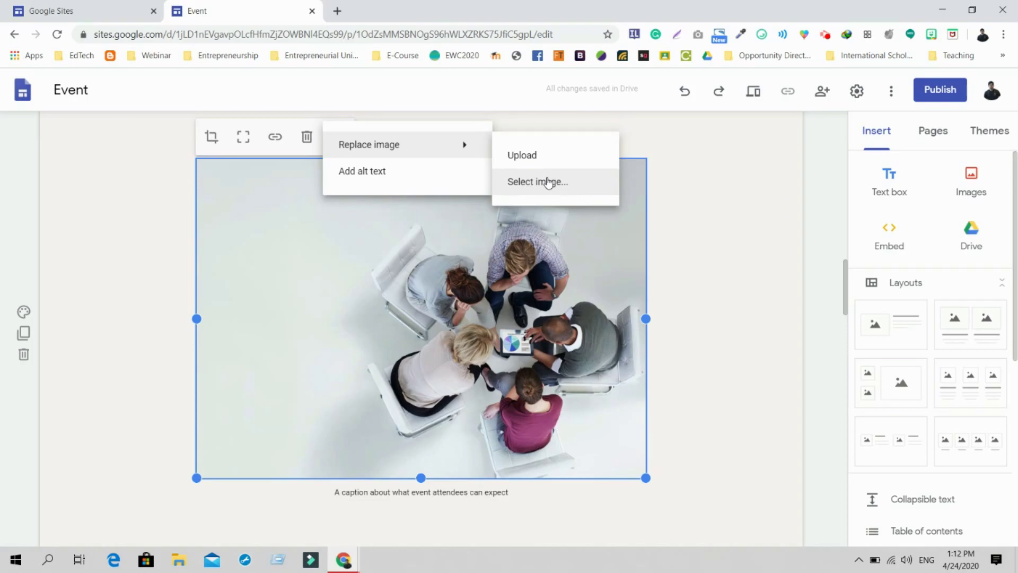
{"action": "left_click_drag", "start_coordinate": [844, 275], "coordinate": [820, 347]}
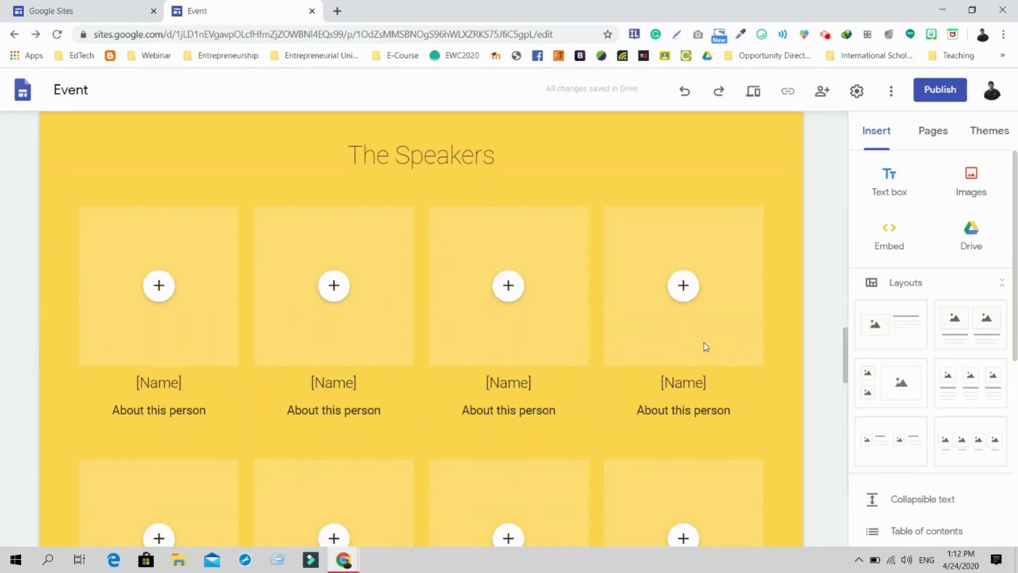
Upload the 'EmbeddedImage - Copy' photo to the first speaker tile
{"action": "left_click", "coordinate": [162, 287]}
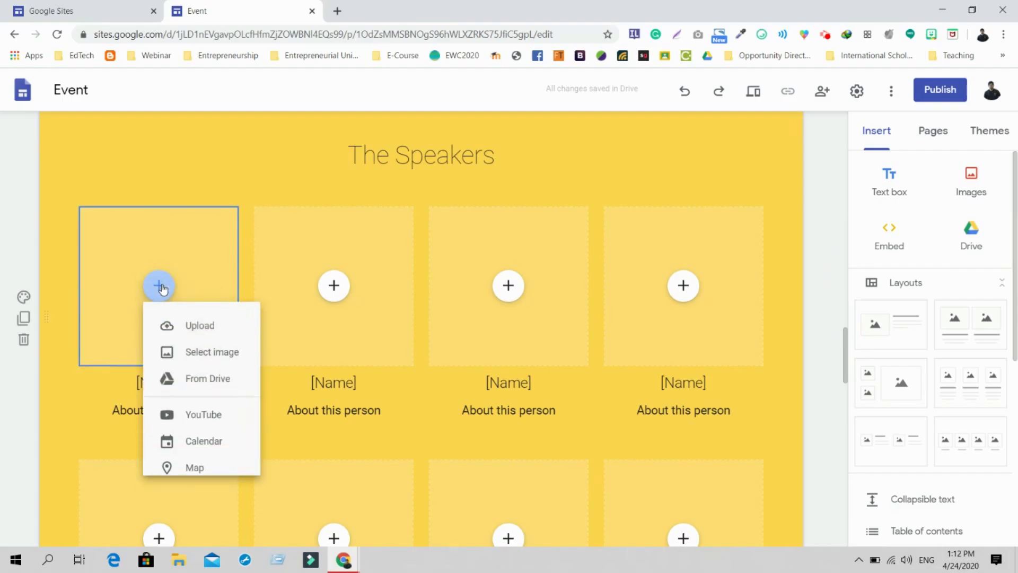
{"action": "left_click", "coordinate": [187, 325]}
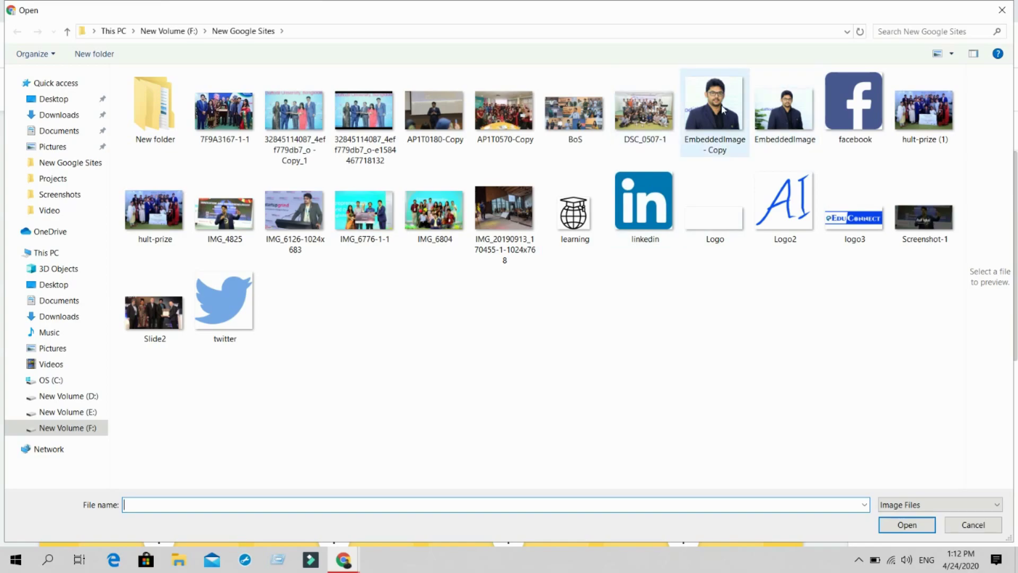
{"action": "double_click", "coordinate": [724, 110]}
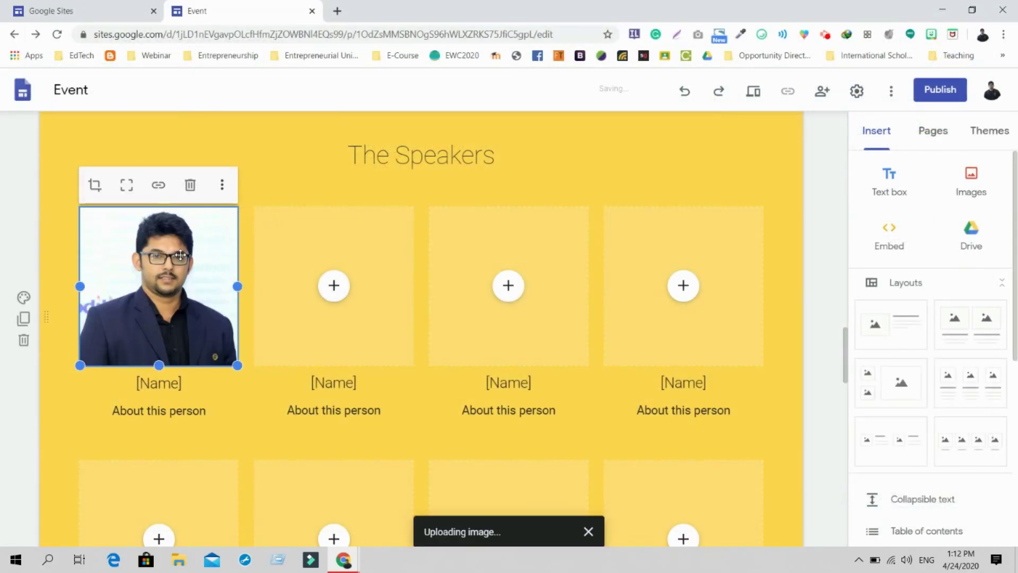
Replace the first speaker's placeholders with their name and the title Edtech Coach
{"action": "double_click", "coordinate": [154, 385]}
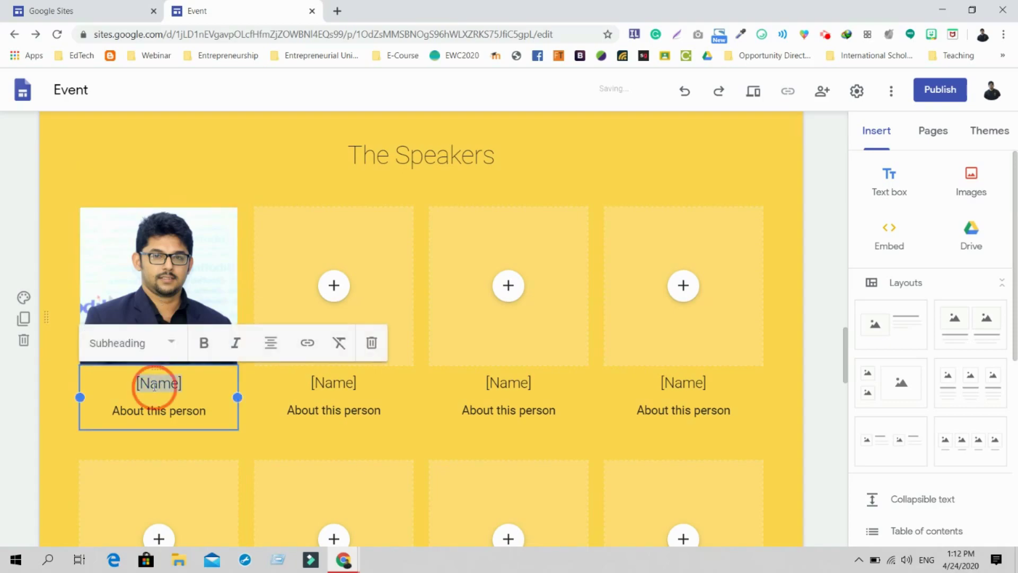
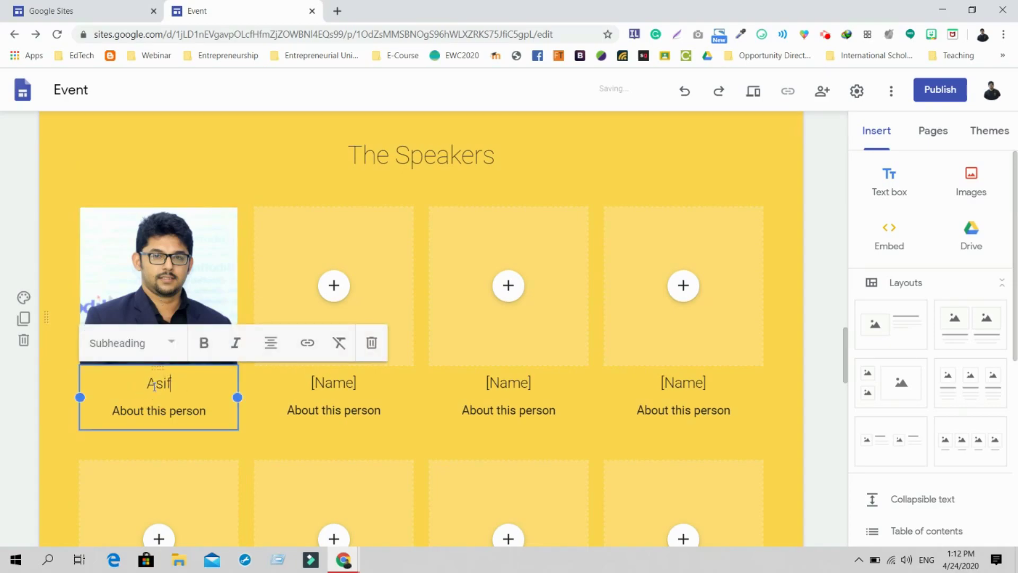
{"action": "double_click", "coordinate": [165, 410]}
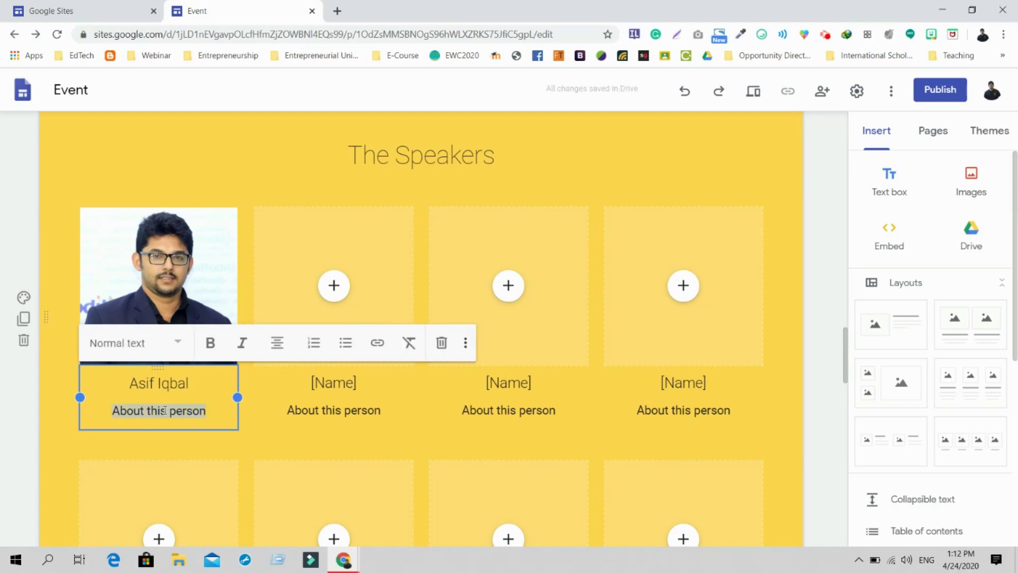
{"action": "type", "text": "Edtech Coach"}
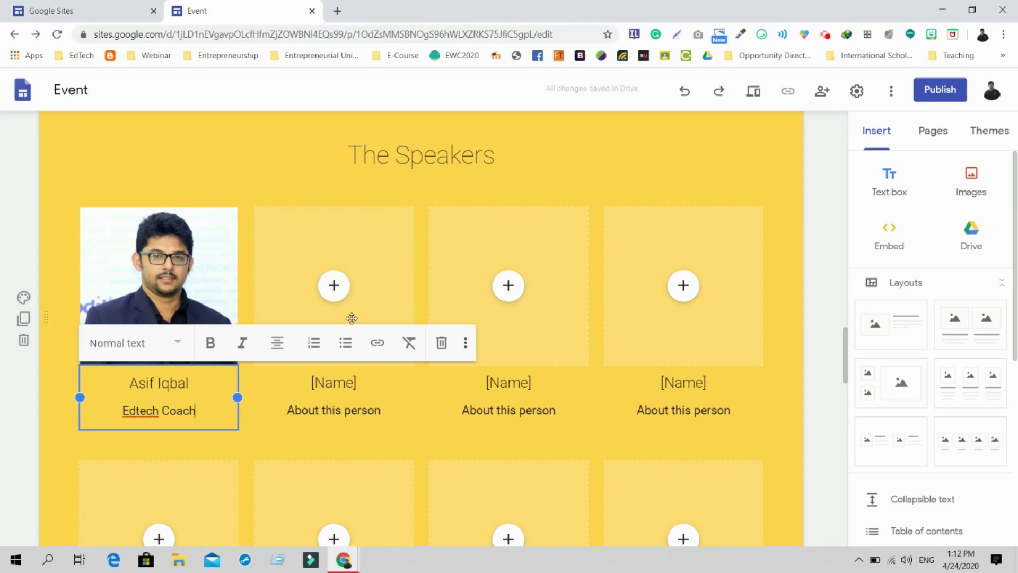
{"action": "left_click", "coordinate": [231, 202]}
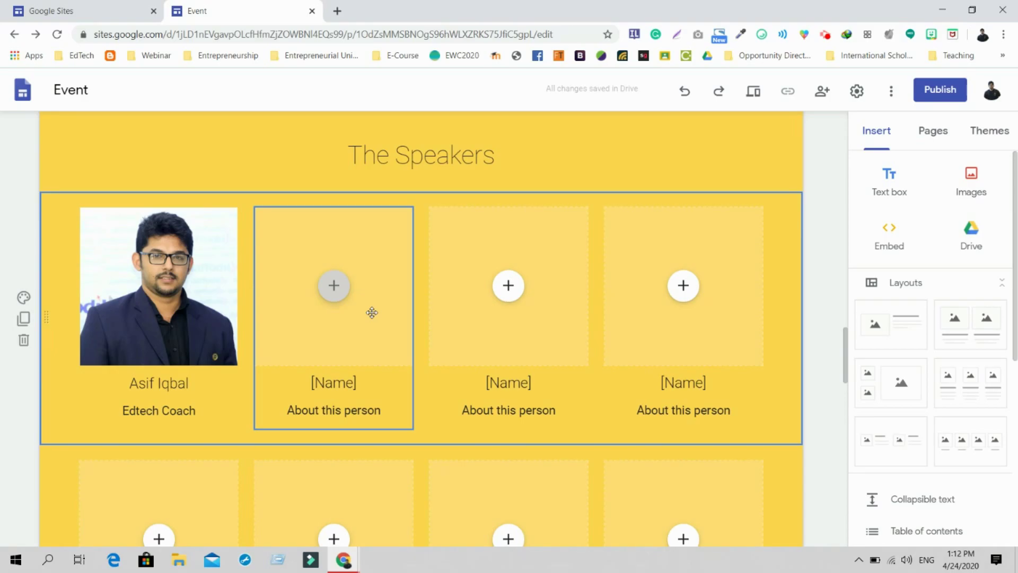
{"action": "left_click_drag", "start_coordinate": [845, 342], "coordinate": [841, 441]}
{"action": "left_click", "coordinate": [263, 176]}
{"action": "triple_click", "coordinate": [115, 178]}
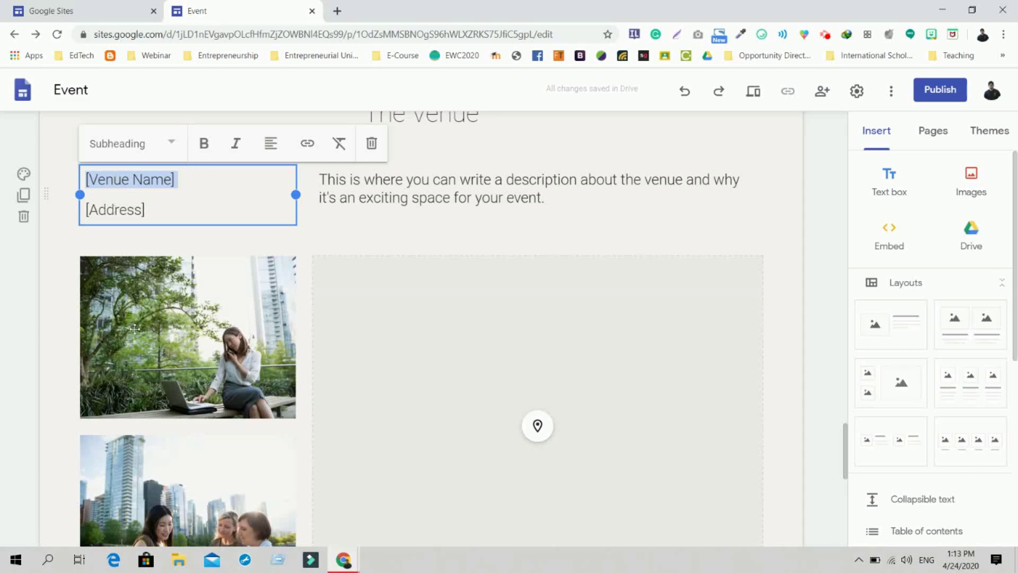
{"action": "left_click", "coordinate": [141, 349]}
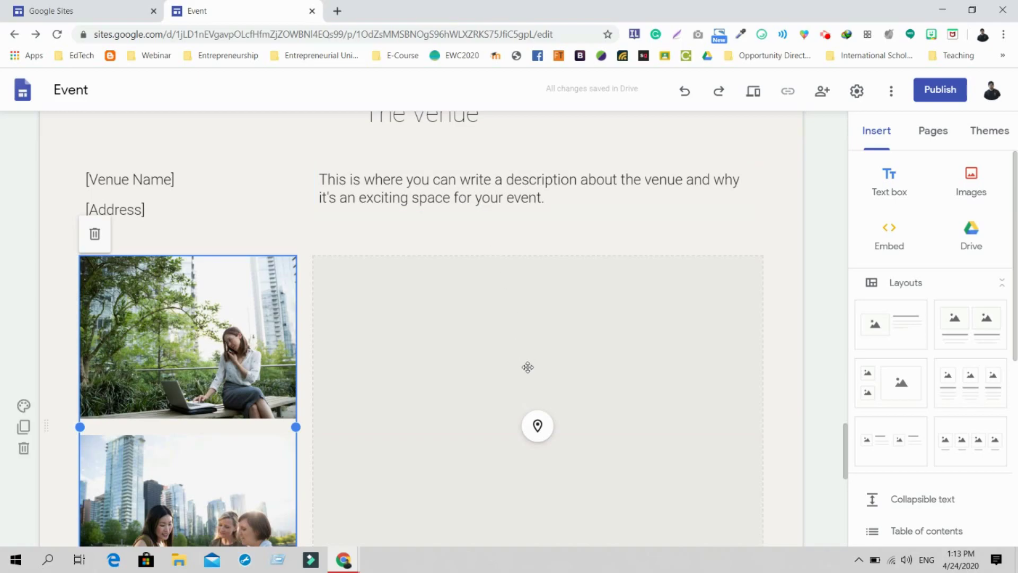
Embed a Google map of Dhaka, Bangladesh in the Venue section's map block
{"action": "left_click", "coordinate": [539, 428]}
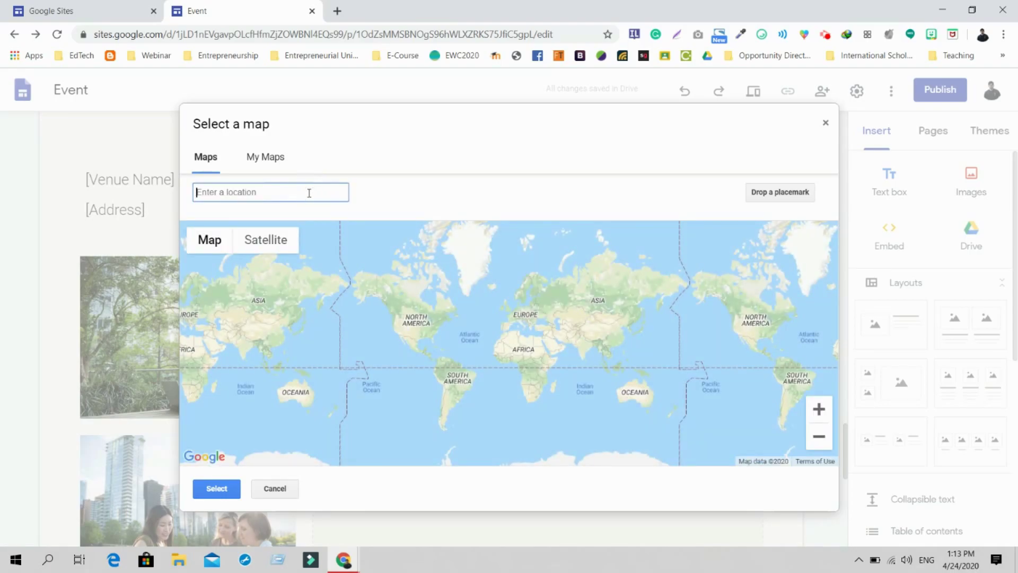
{"action": "type", "text": "Dhaka"}
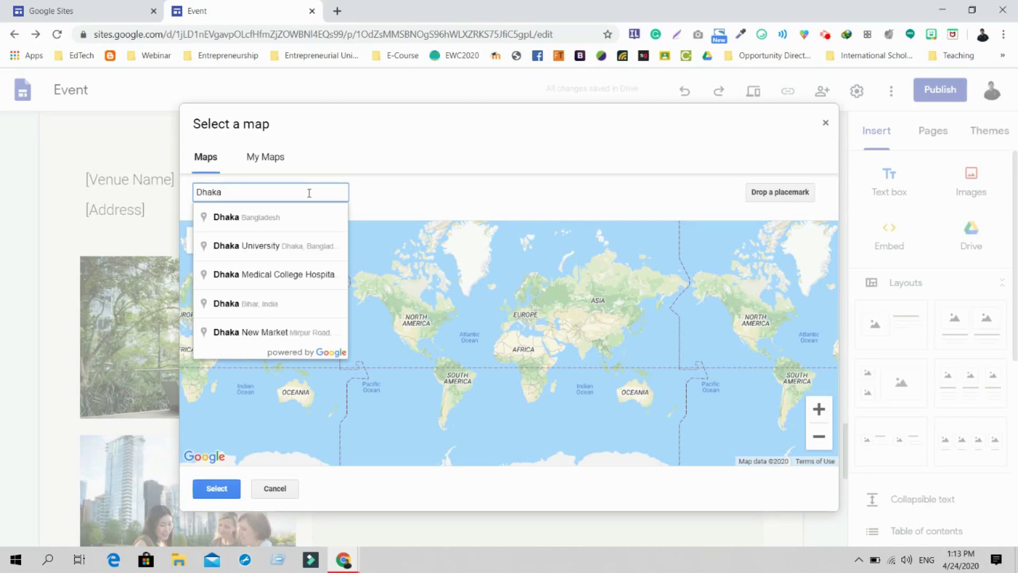
{"action": "left_click", "coordinate": [291, 222]}
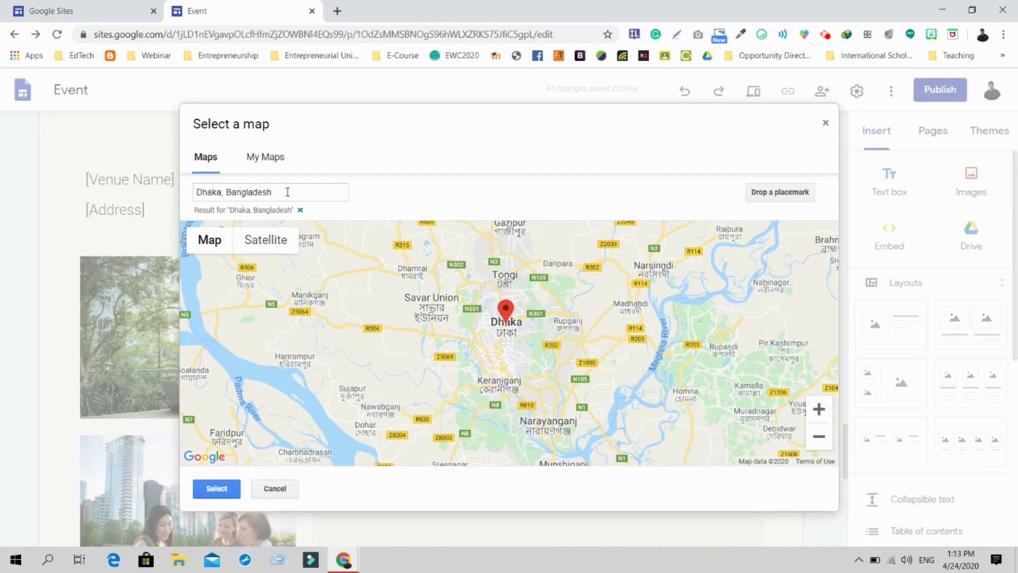
{"action": "left_click", "coordinate": [217, 489]}
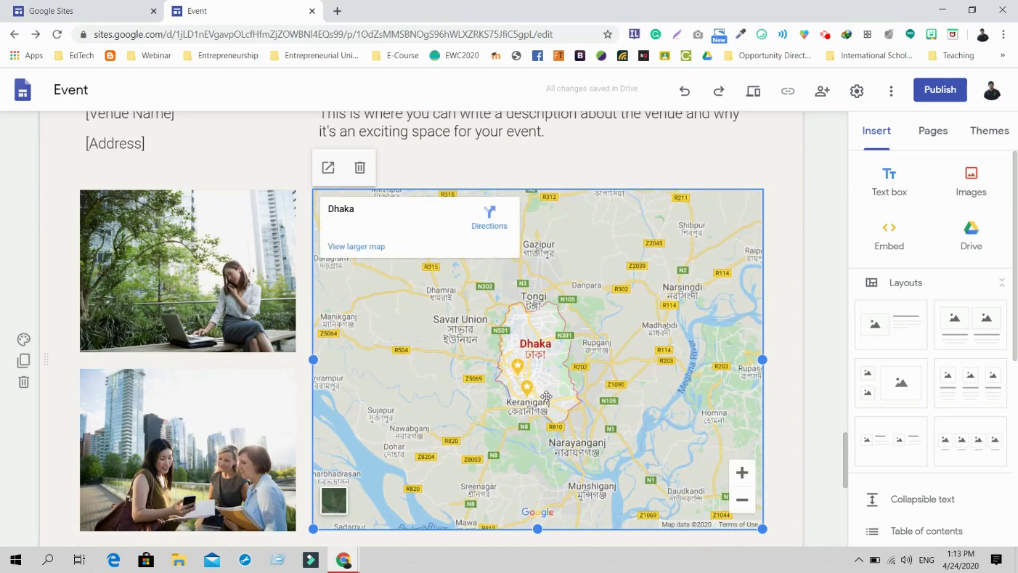
{"action": "scroll", "coordinate": [845, 446], "scroll_direction": "down", "scroll_amount": 8}
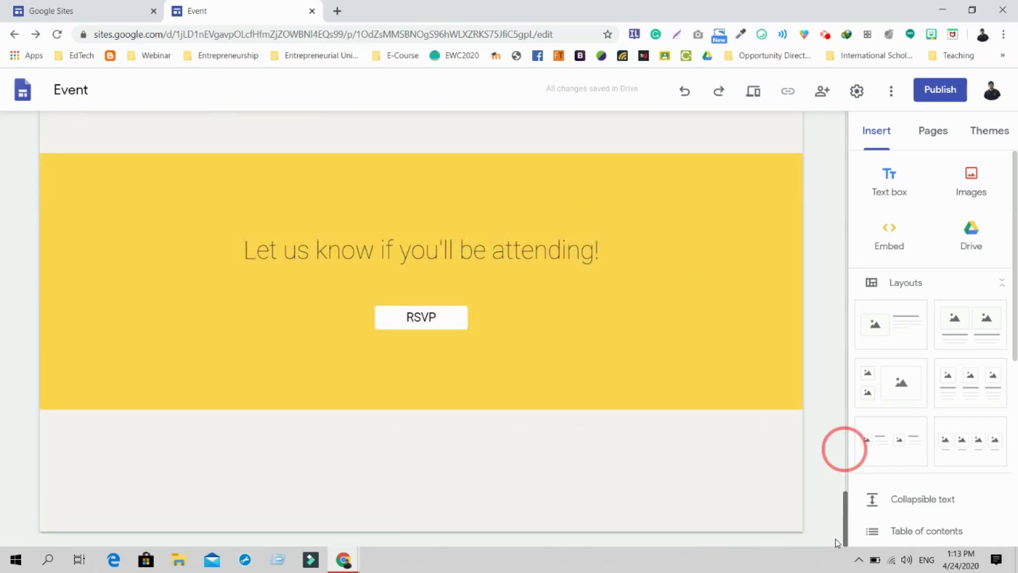
Apply the Diplomat theme to the site and show its pages list
{"action": "left_click", "coordinate": [1000, 123]}
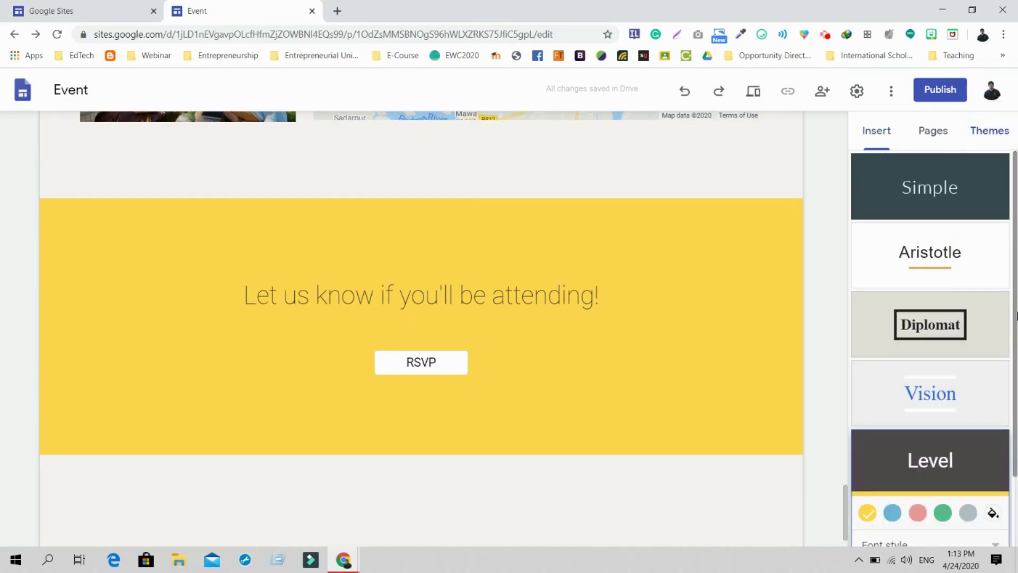
{"action": "scroll", "coordinate": [1006, 273], "scroll_direction": "down", "scroll_amount": 2}
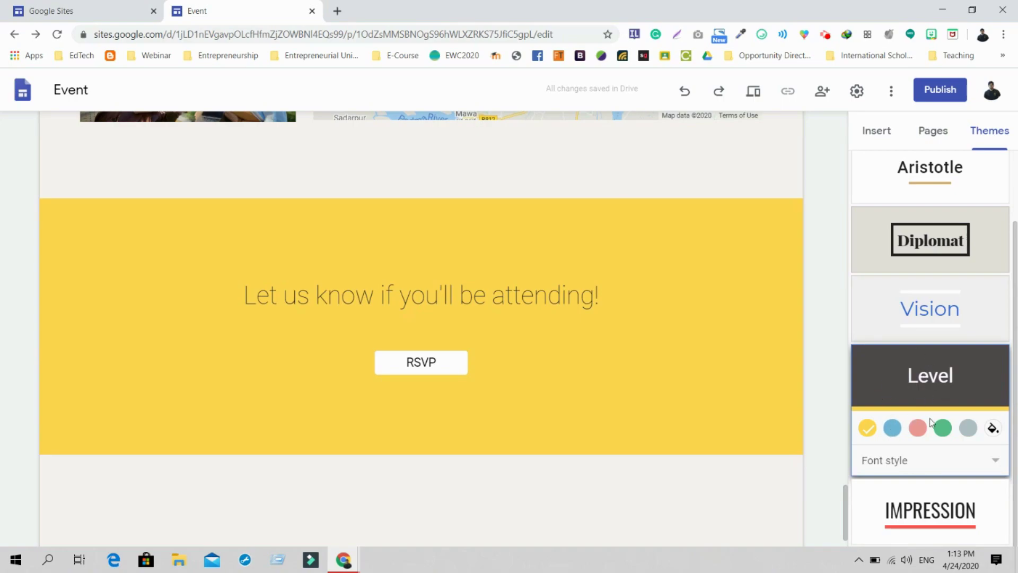
{"action": "left_click", "coordinate": [937, 240]}
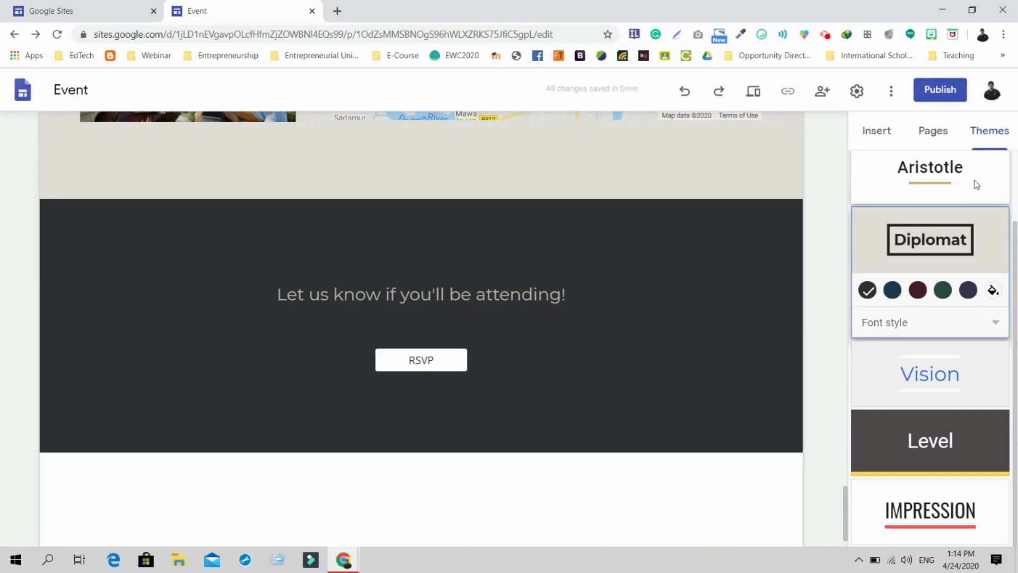
{"action": "left_click", "coordinate": [934, 132]}
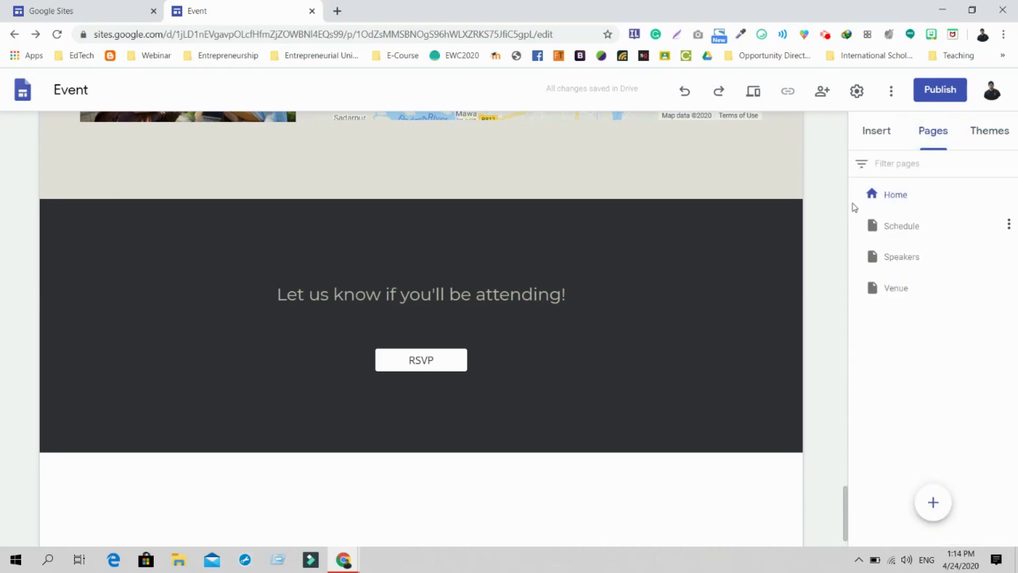
Return to the Home page banner and show the Insert panel from the top
{"action": "left_click", "coordinate": [846, 179]}
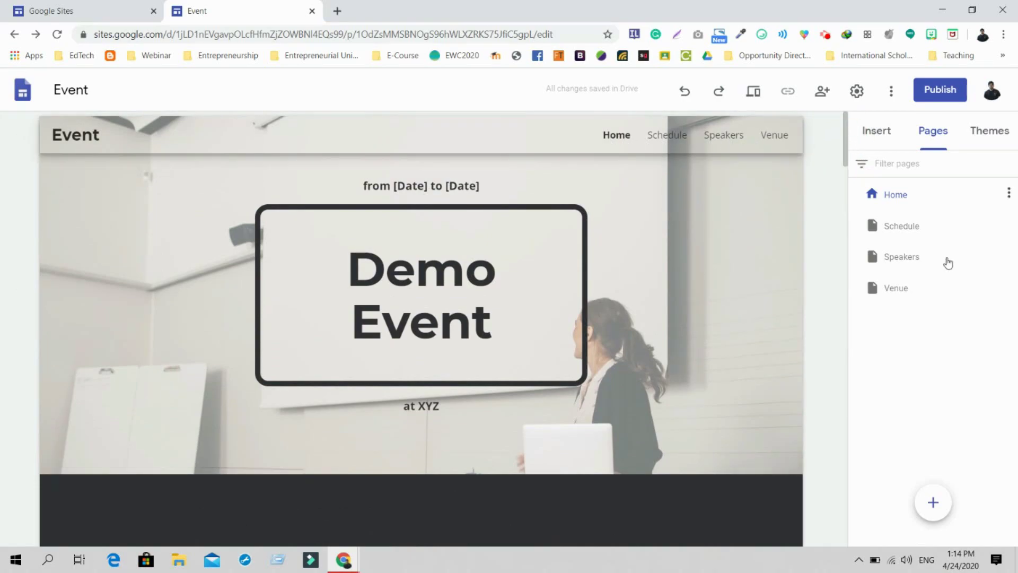
{"action": "mouse_move", "coordinate": [935, 517]}
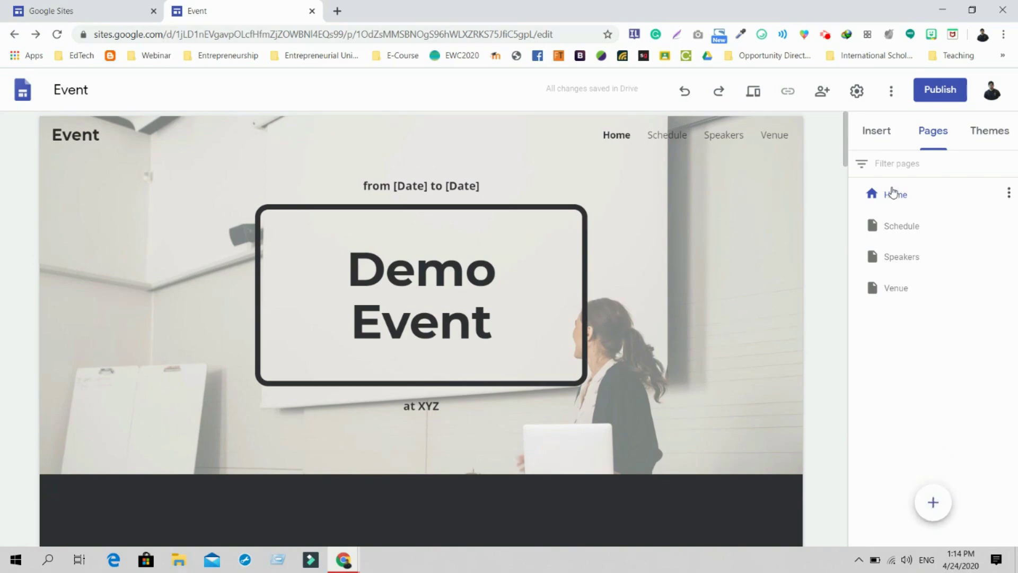
{"action": "left_click", "coordinate": [881, 140]}
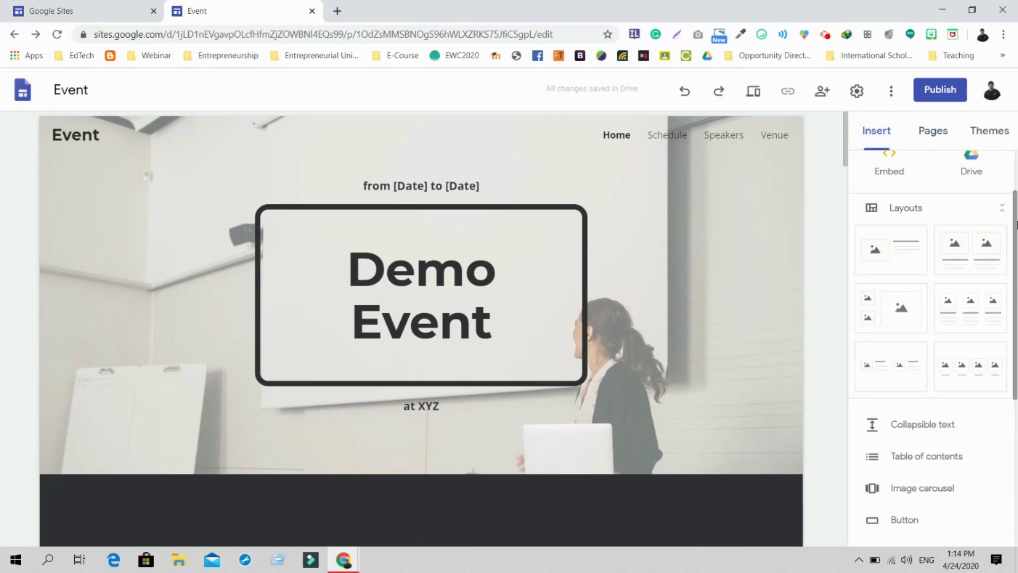
{"action": "scroll", "coordinate": [998, 233], "scroll_direction": "up", "scroll_amount": 2}
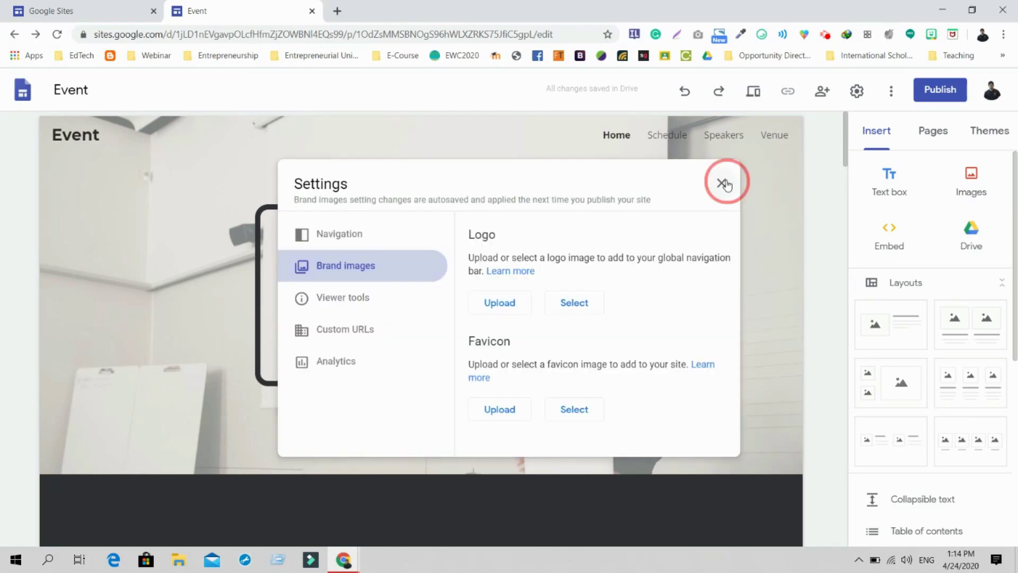
Upload logo3 as the header logo and apply its blue colour to the theme
{"action": "left_click", "coordinate": [723, 183]}
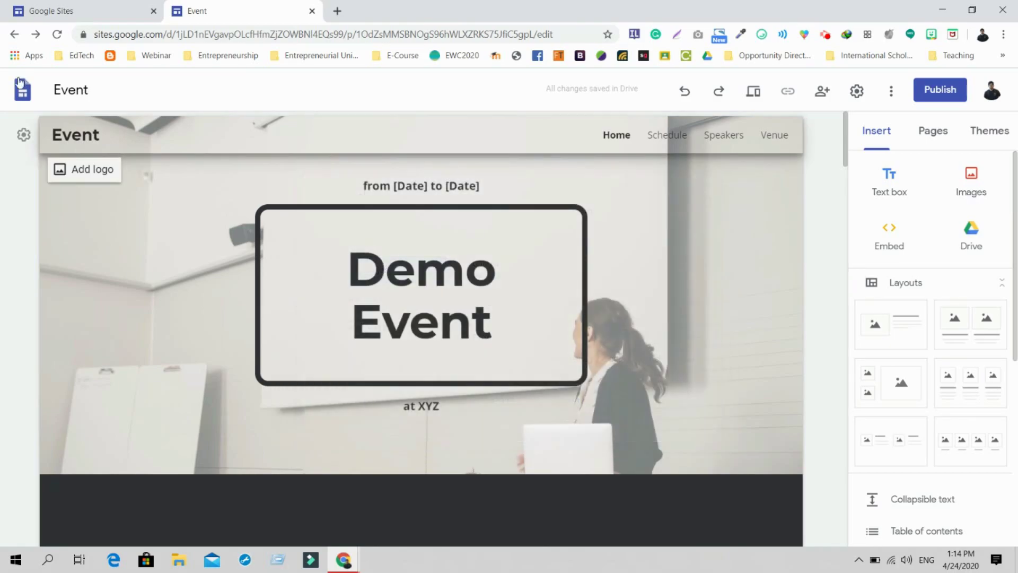
{"action": "left_click", "coordinate": [79, 172]}
{"action": "left_click", "coordinate": [499, 301]}
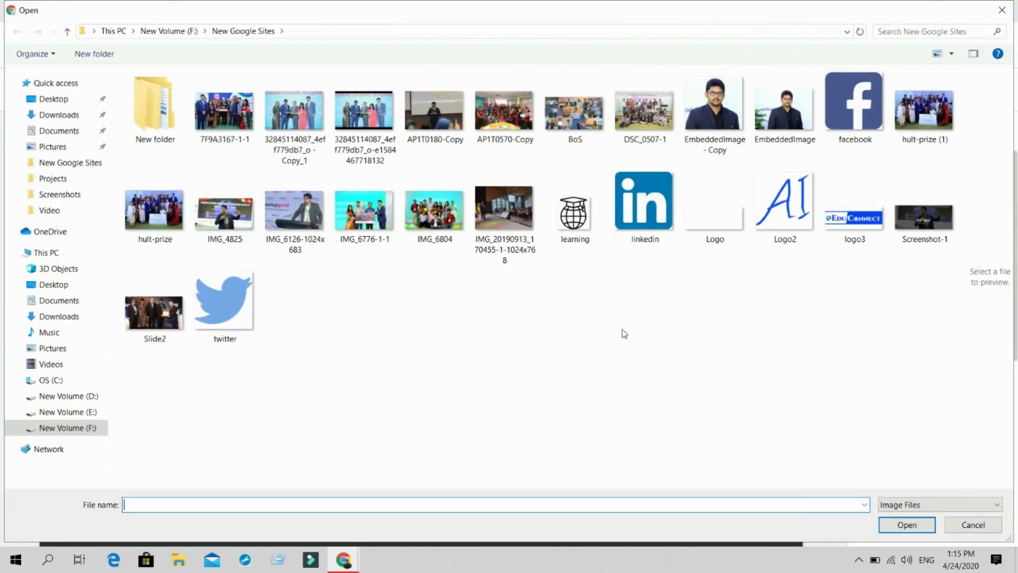
{"action": "double_click", "coordinate": [854, 215]}
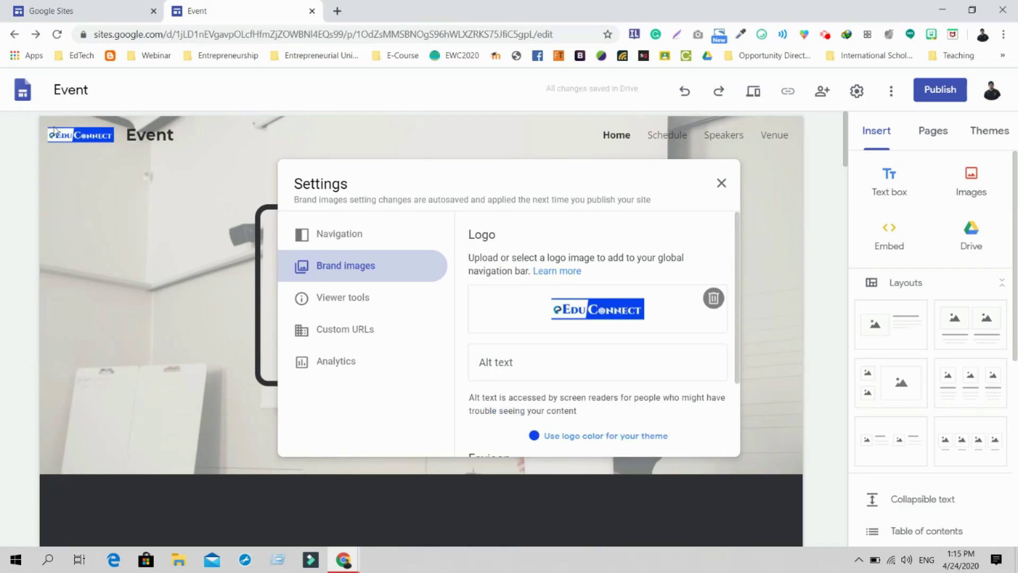
{"action": "scroll", "coordinate": [598, 345], "scroll_direction": "down", "scroll_amount": 2}
{"action": "left_click", "coordinate": [605, 331]}
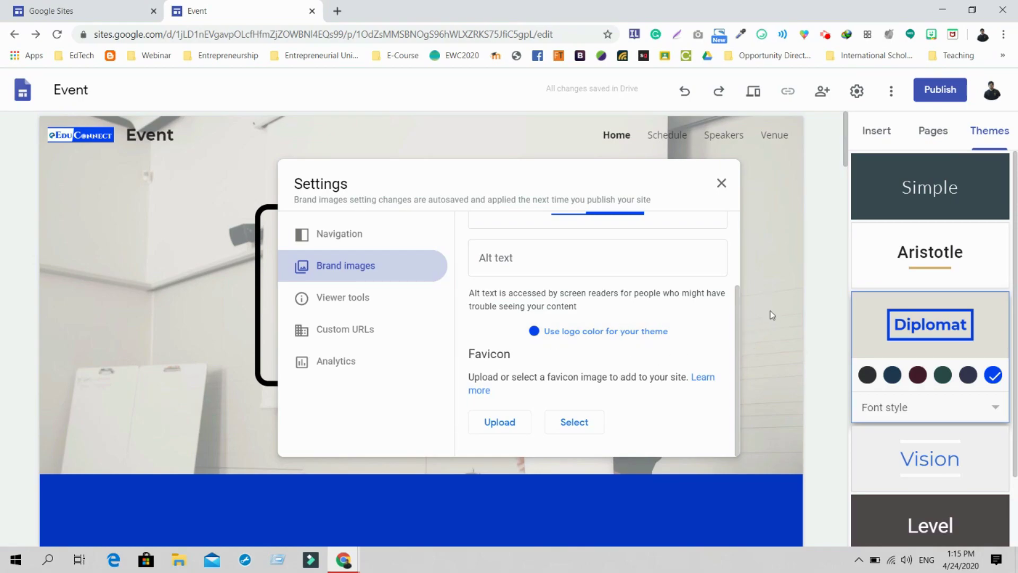
{"action": "left_click", "coordinate": [848, 154]}
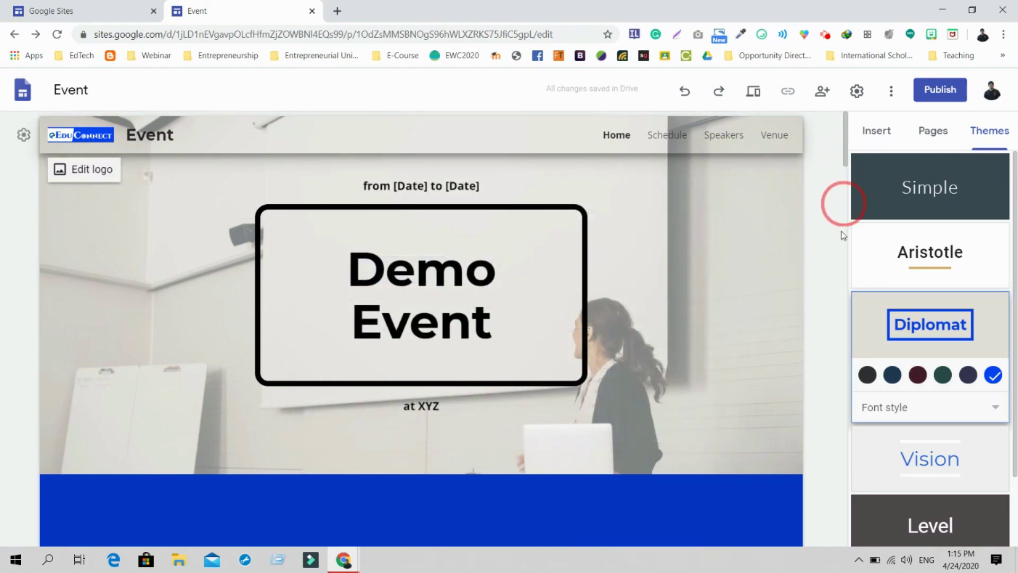
{"action": "left_click", "coordinate": [847, 325]}
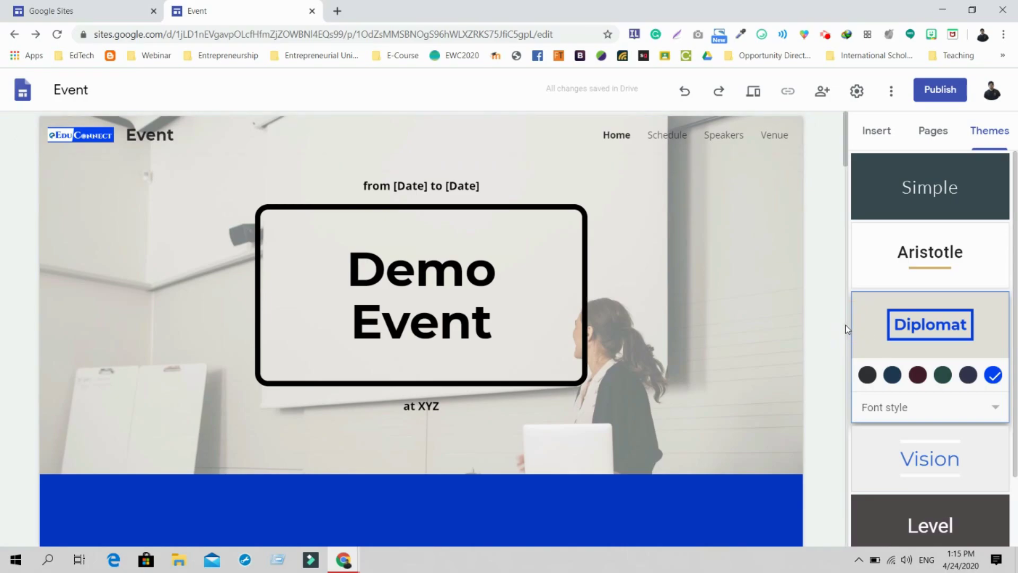
{"action": "scroll", "coordinate": [845, 325], "scroll_direction": "down", "scroll_amount": 5}
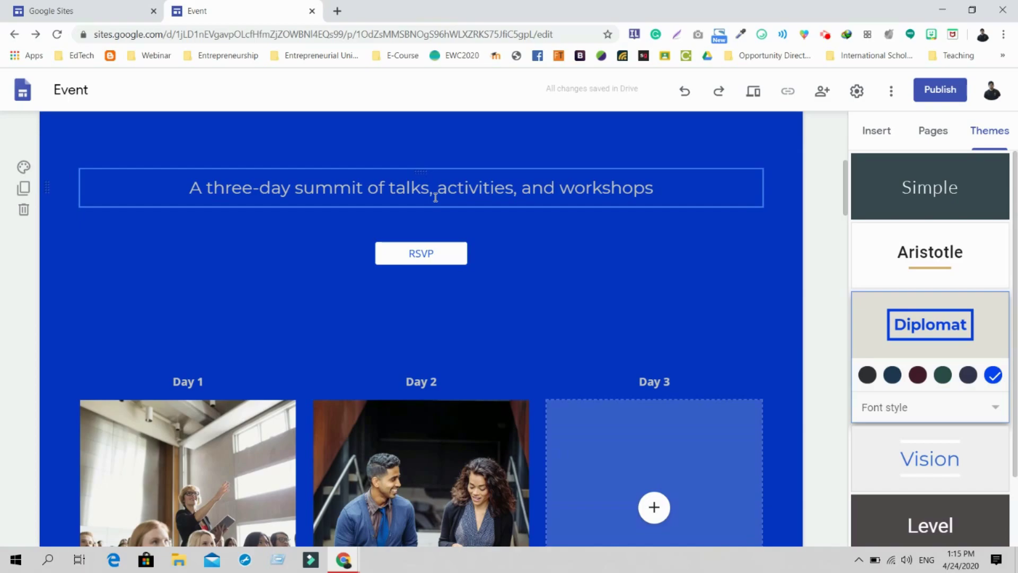
{"action": "scroll", "coordinate": [435, 197], "scroll_direction": "up", "scroll_amount": 5}
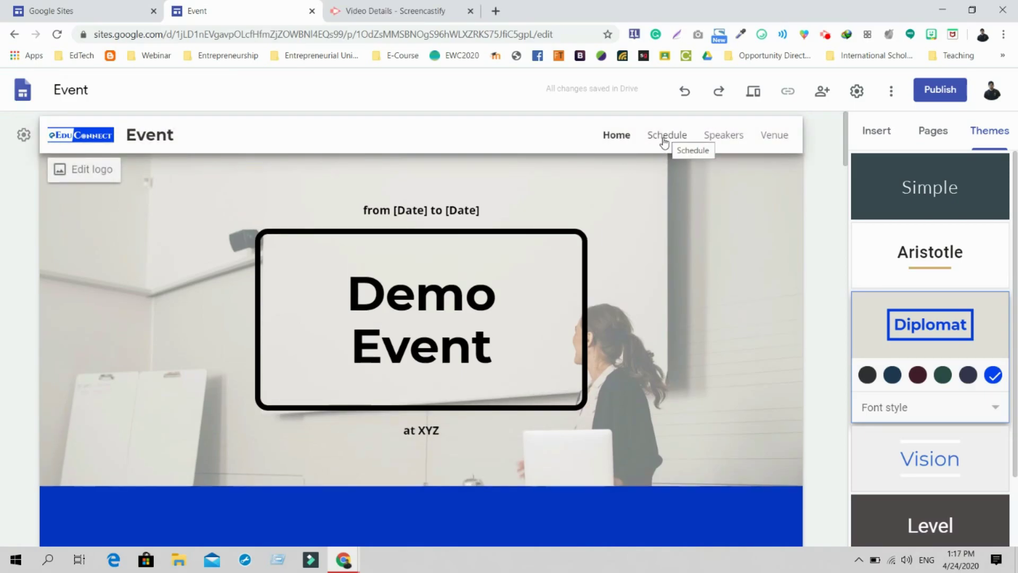
Review the Schedule page, scrolling through it and selecting the 'Title of talk' text block
{"action": "mouse_move", "coordinate": [655, 181]}
{"action": "left_click", "coordinate": [667, 135]}
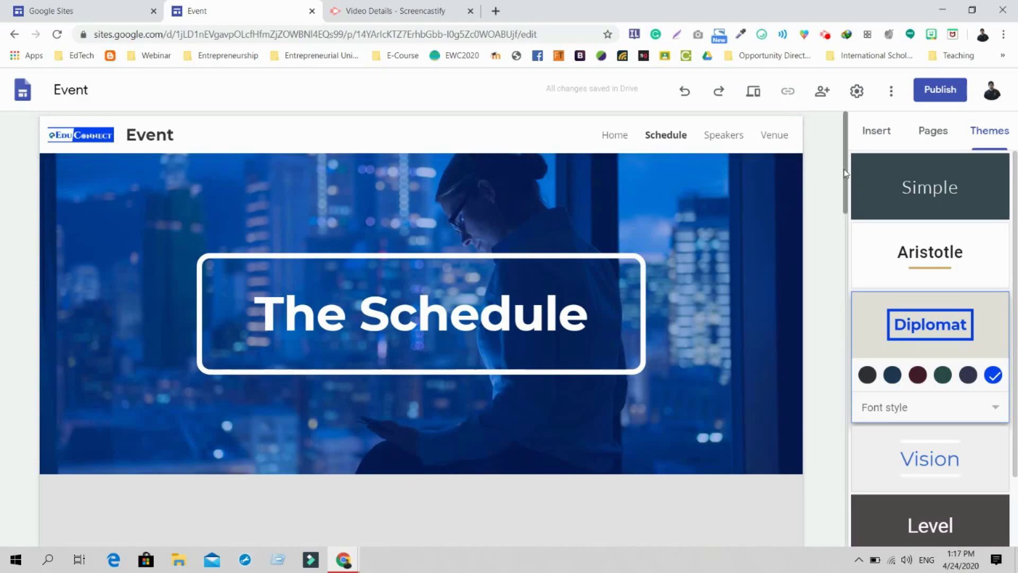
{"action": "left_click", "coordinate": [845, 171]}
{"action": "left_click_drag", "start_coordinate": [844, 170], "coordinate": [496, 264]}
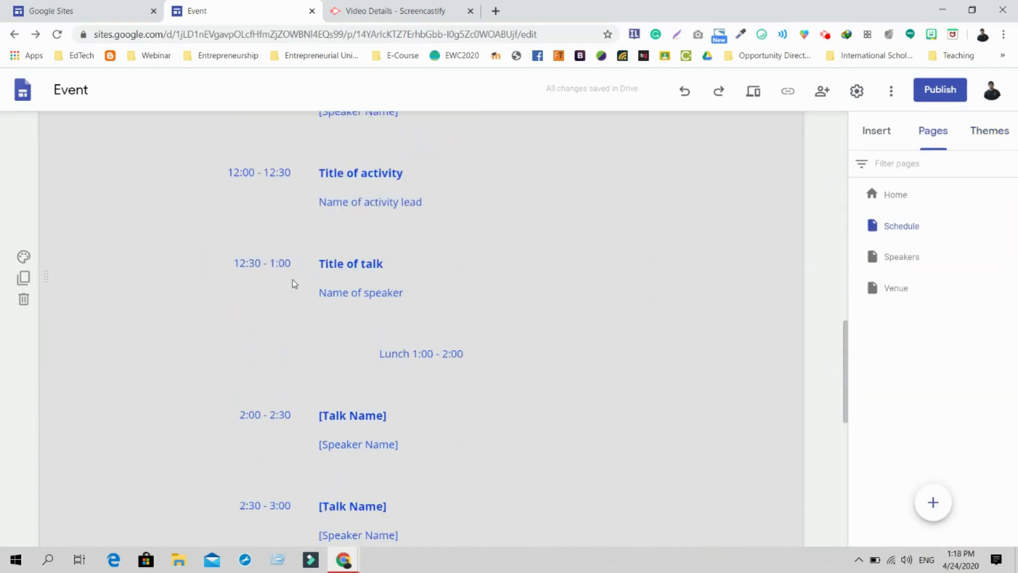
{"action": "left_click", "coordinate": [337, 272]}
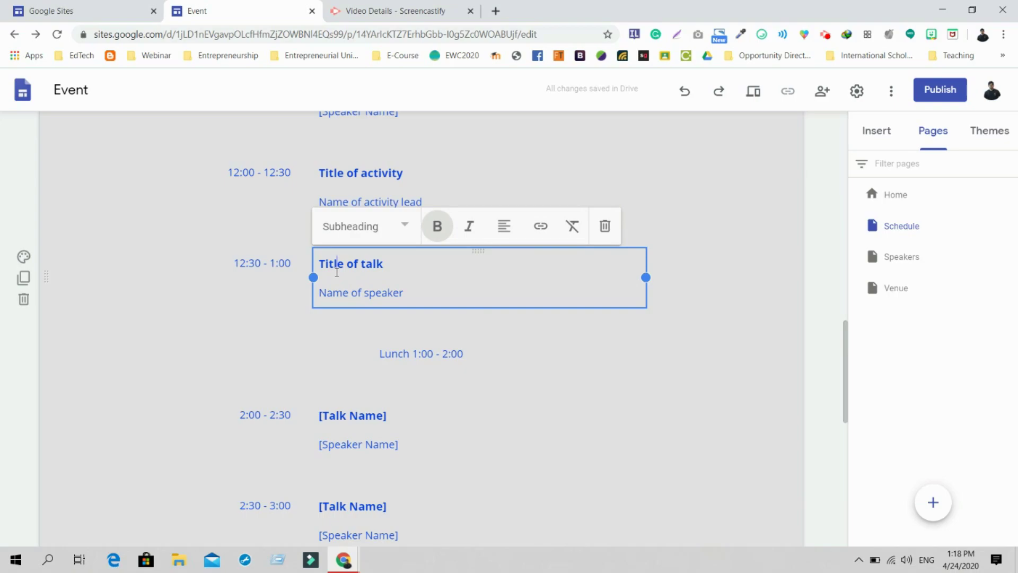
Look over the Speakers page, then bring up the Venue page with its 'The Venue' banner
{"action": "left_click", "coordinate": [902, 256]}
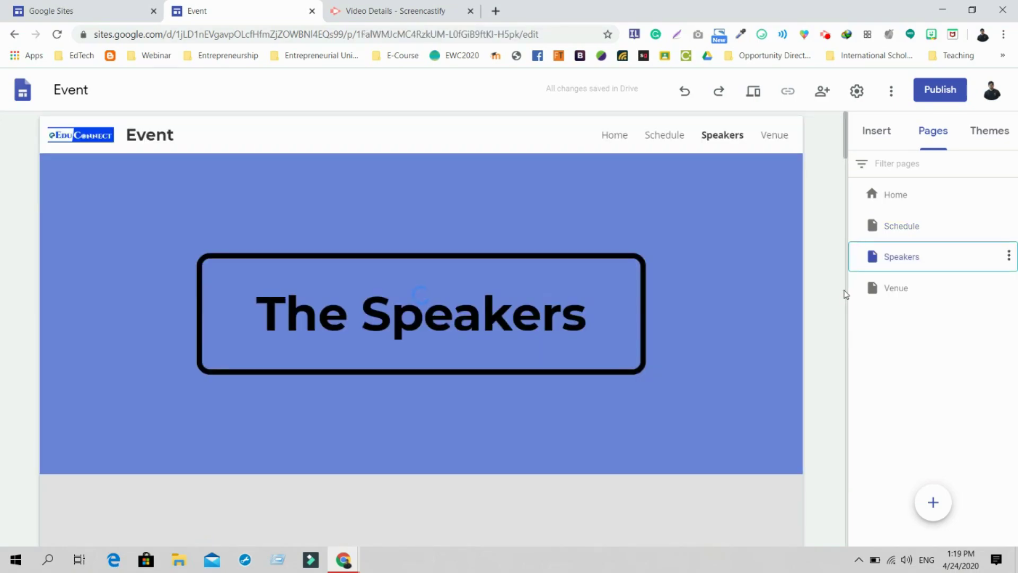
{"action": "left_click", "coordinate": [845, 291]}
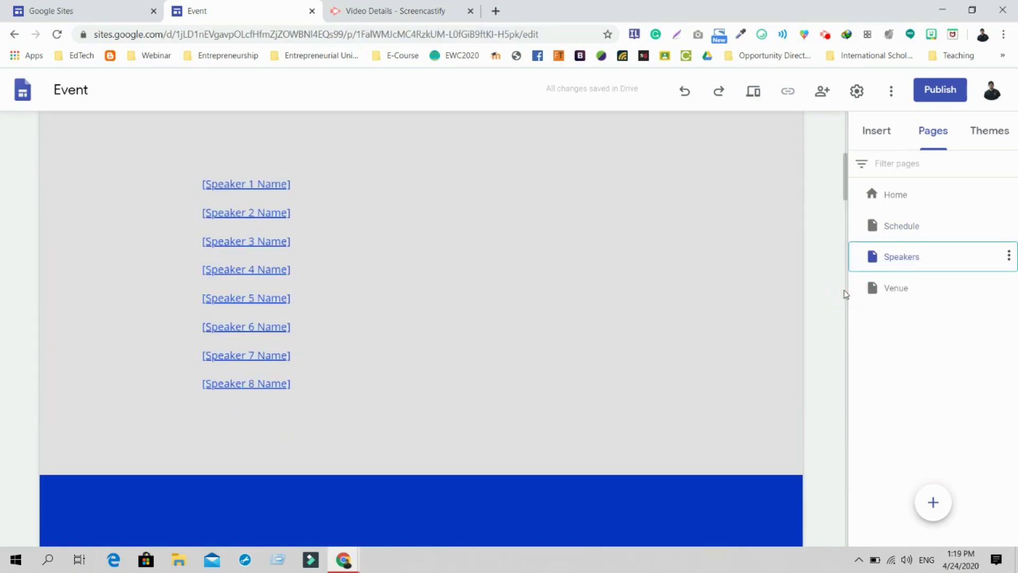
{"action": "left_click", "coordinate": [847, 190]}
{"action": "left_click", "coordinate": [905, 287]}
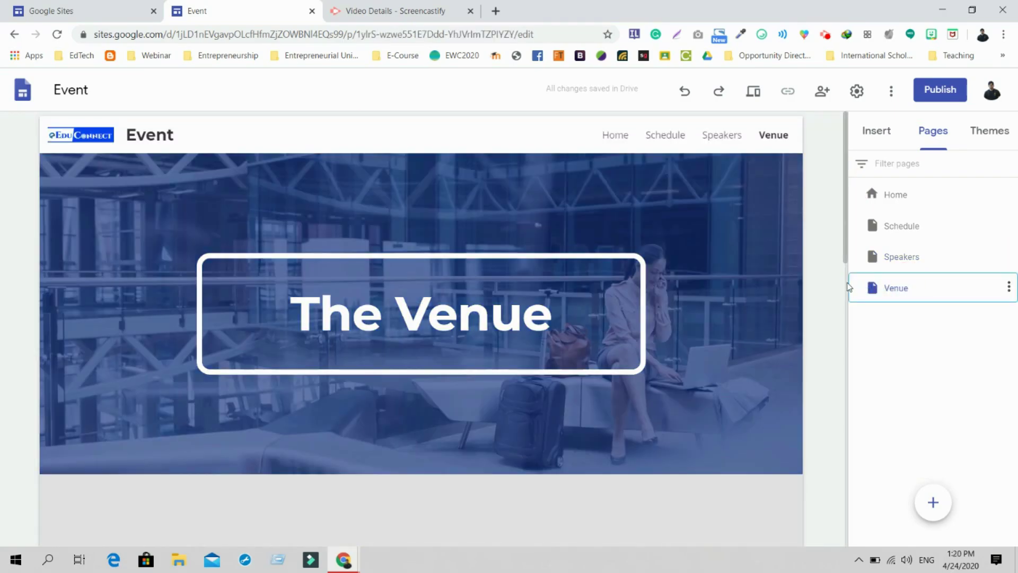
{"action": "left_click", "coordinate": [843, 287]}
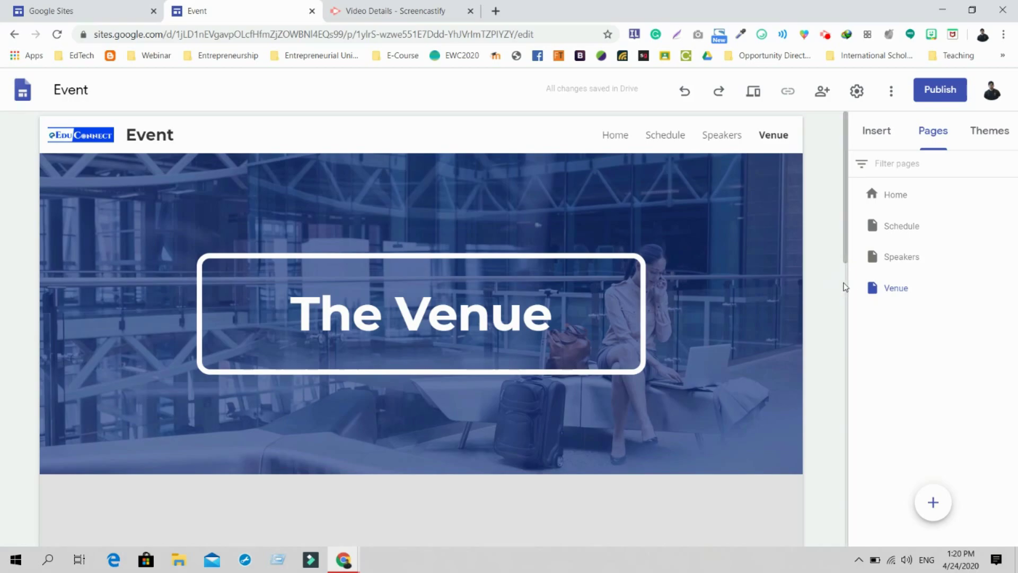
{"action": "left_click", "coordinate": [845, 287]}
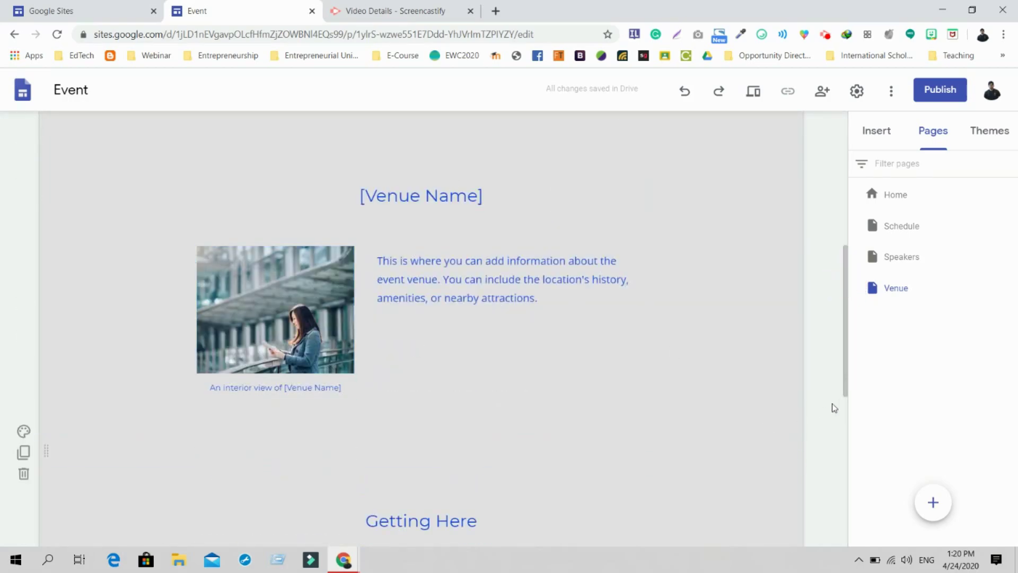
{"action": "left_click", "coordinate": [844, 414]}
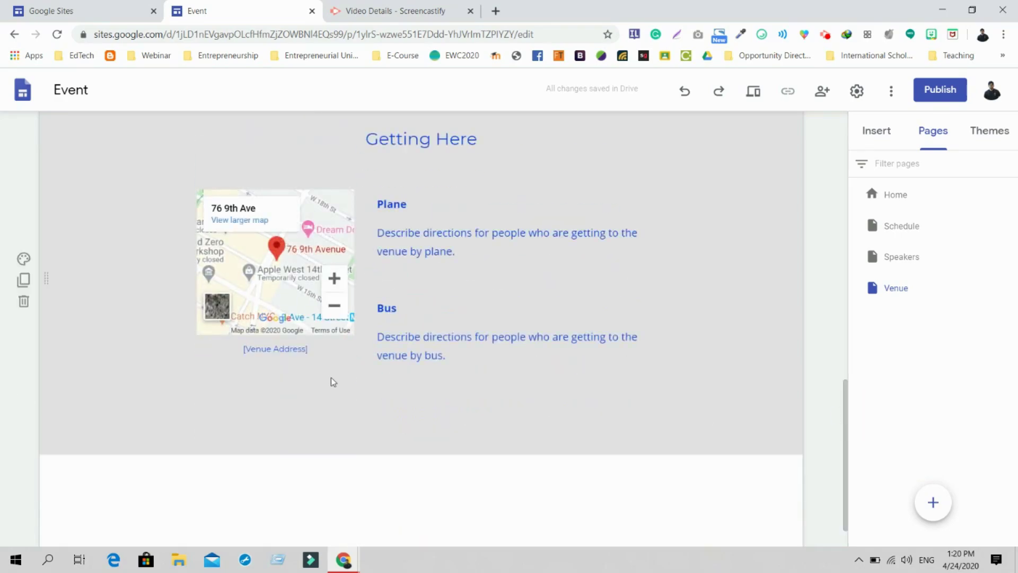
{"action": "left_click", "coordinate": [847, 219]}
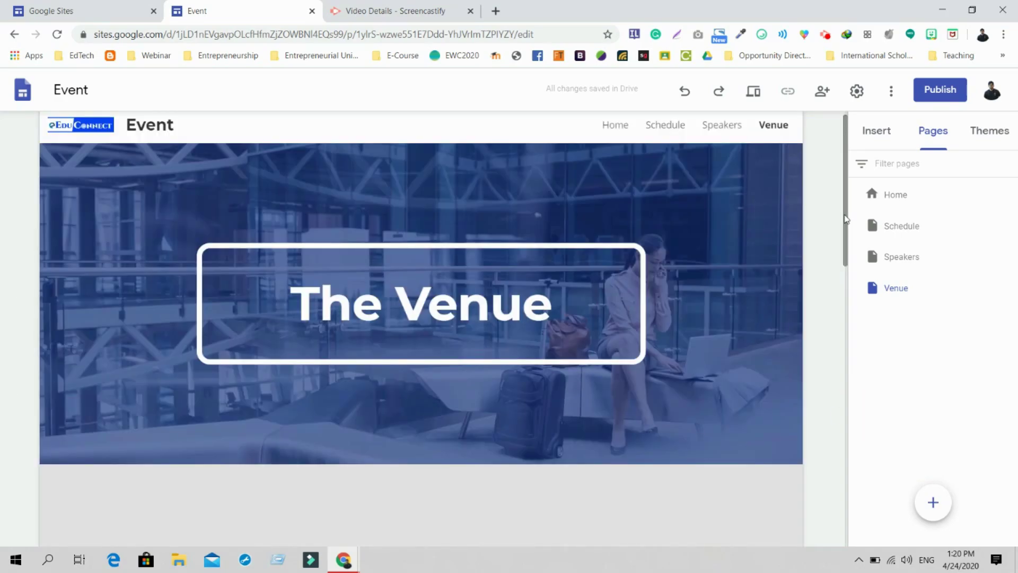